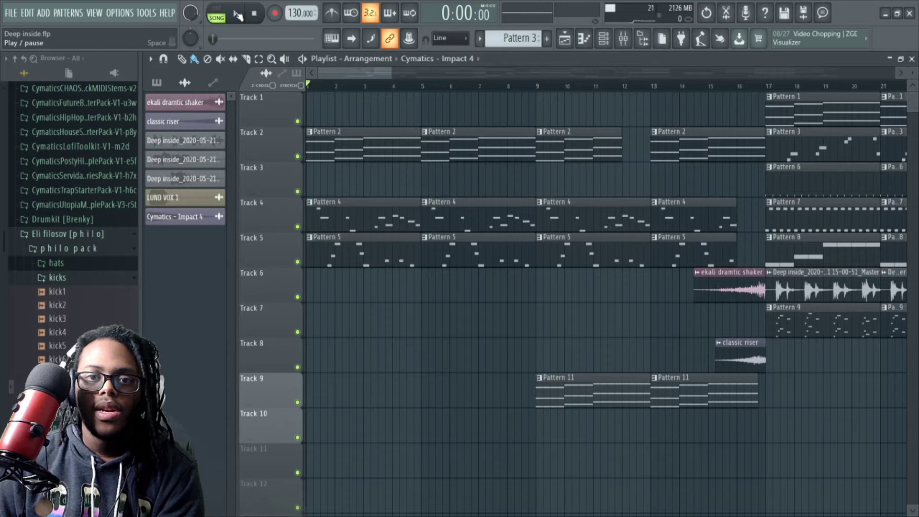
Step: Select Pattern 1, set playback to pattern mode and listen to the pattern on its own
{"action": "scroll", "coordinate": [507, 39], "scroll_direction": "up", "scroll_amount": 2}
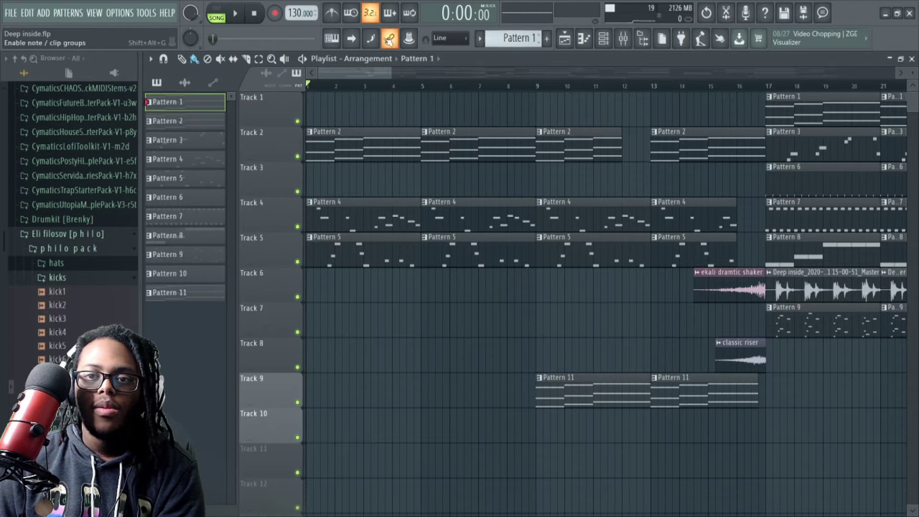
{"action": "left_click", "coordinate": [216, 11]}
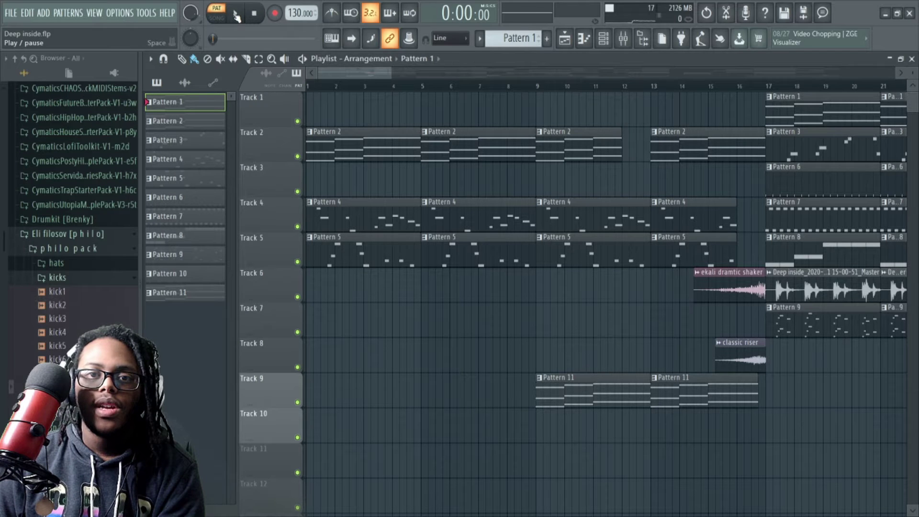
{"action": "left_click", "coordinate": [236, 15]}
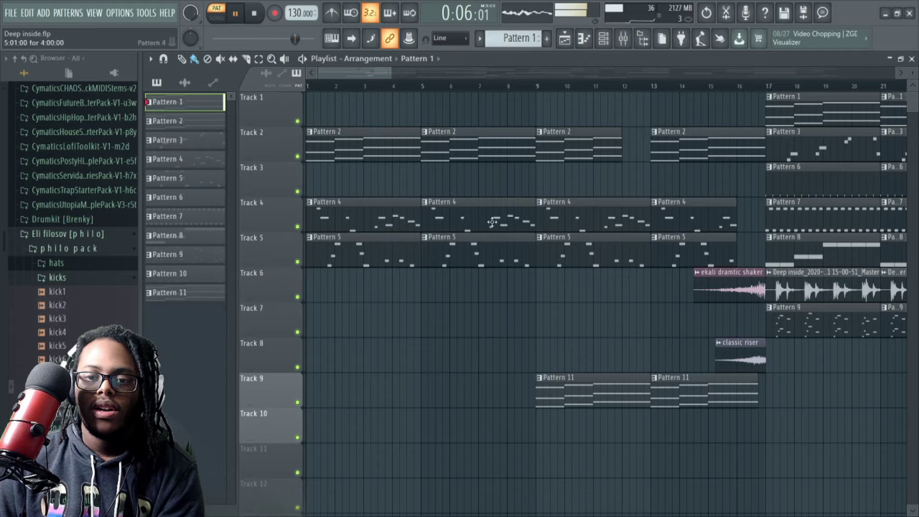
{"action": "left_click", "coordinate": [236, 14]}
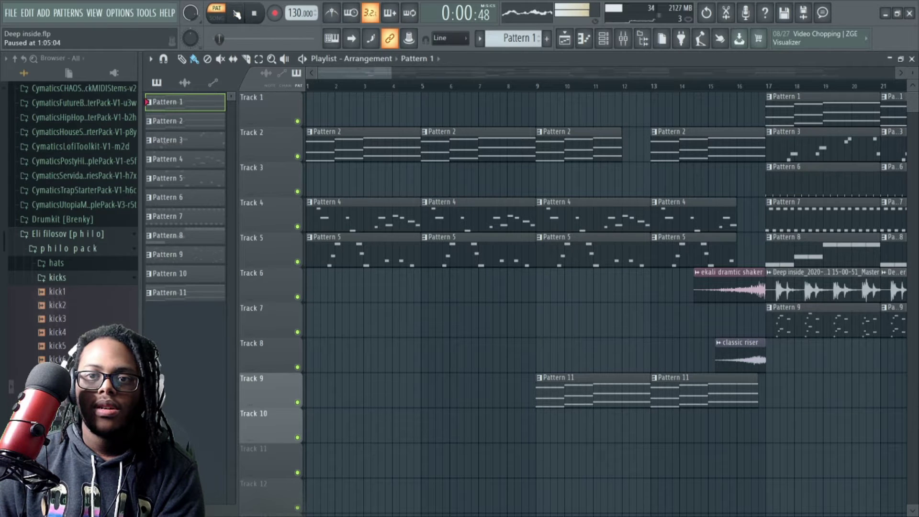
{"action": "left_click", "coordinate": [254, 13]}
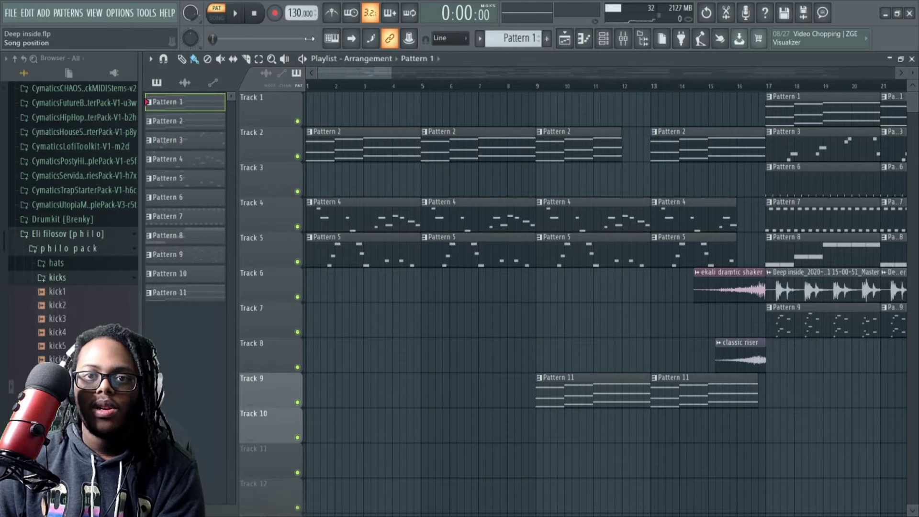
Step: Open the Patcher instrument used in Pattern 1, move its window clear and inspect the Omnisphere plugin inside it
{"action": "left_click", "coordinate": [603, 39]}
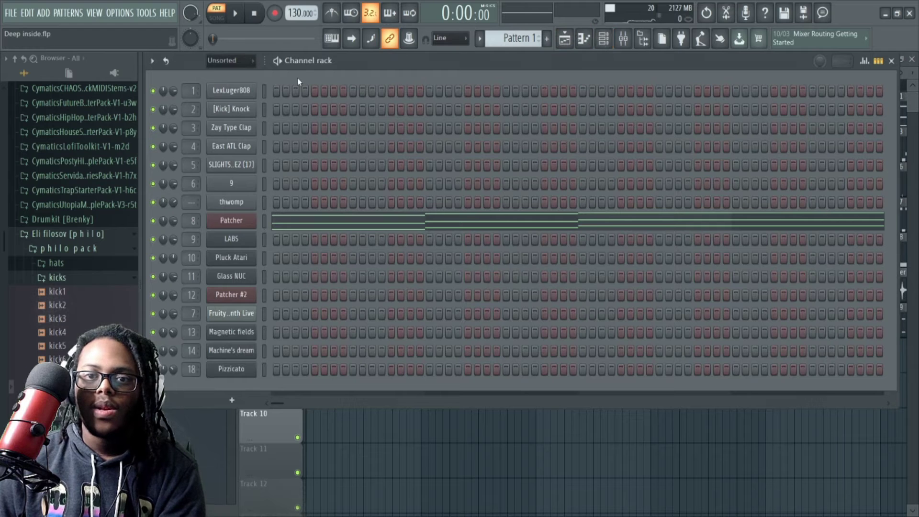
{"action": "left_click", "coordinate": [232, 221]}
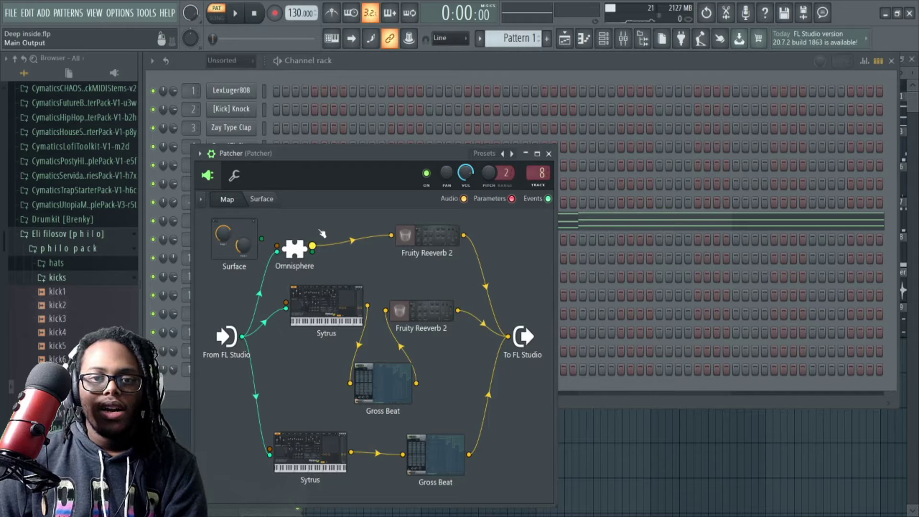
{"action": "left_click_drag", "start_coordinate": [344, 157], "coordinate": [357, 122]}
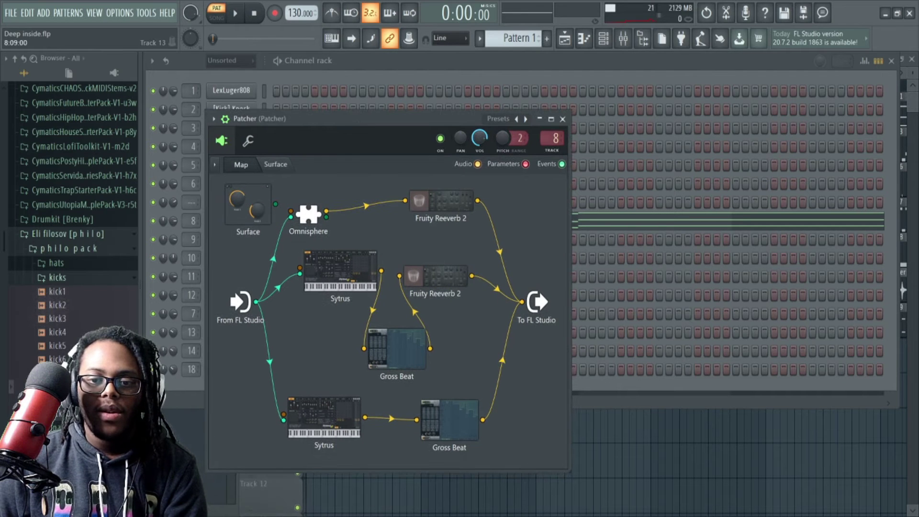
{"action": "left_click_drag", "start_coordinate": [327, 119], "coordinate": [348, 72]}
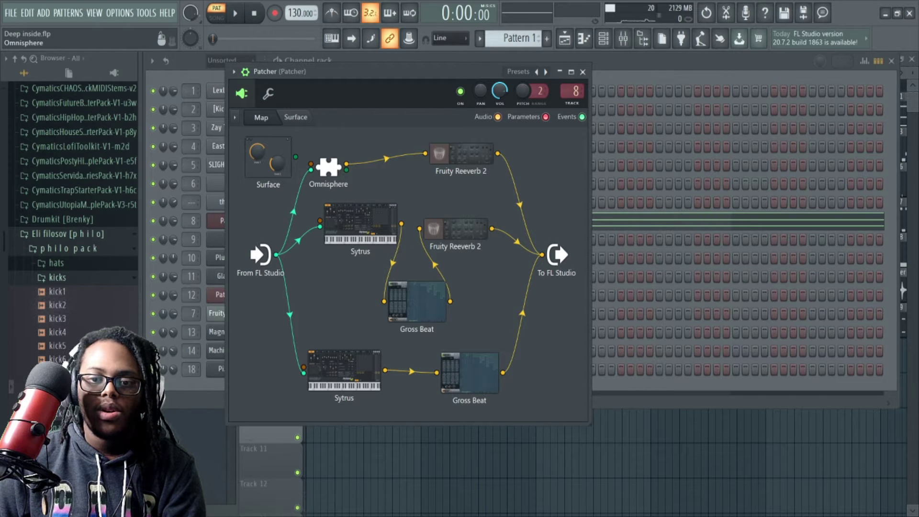
{"action": "double_click", "coordinate": [329, 178]}
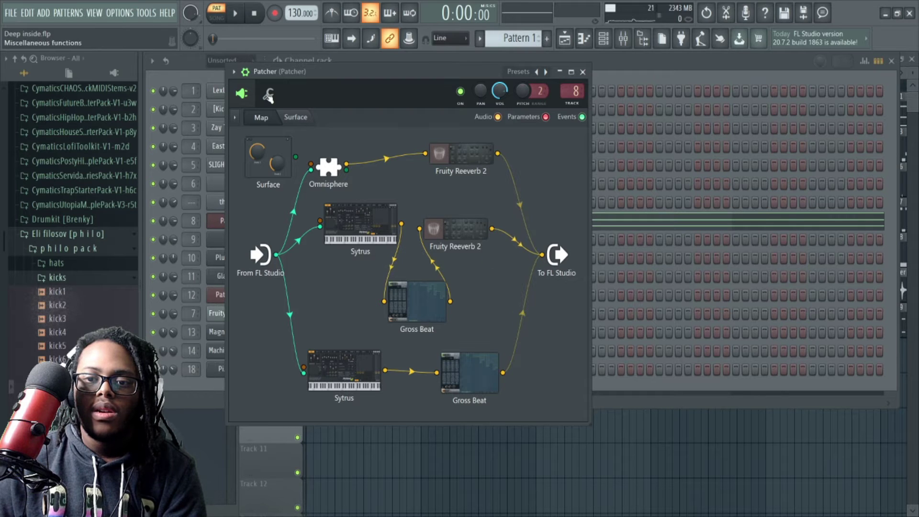
Step: Audition the Patcher layers with Pattern 1 playing, bringing the Omnisphere chain's reverb link to the output back up, and stop playback
{"action": "left_click", "coordinate": [239, 15]}
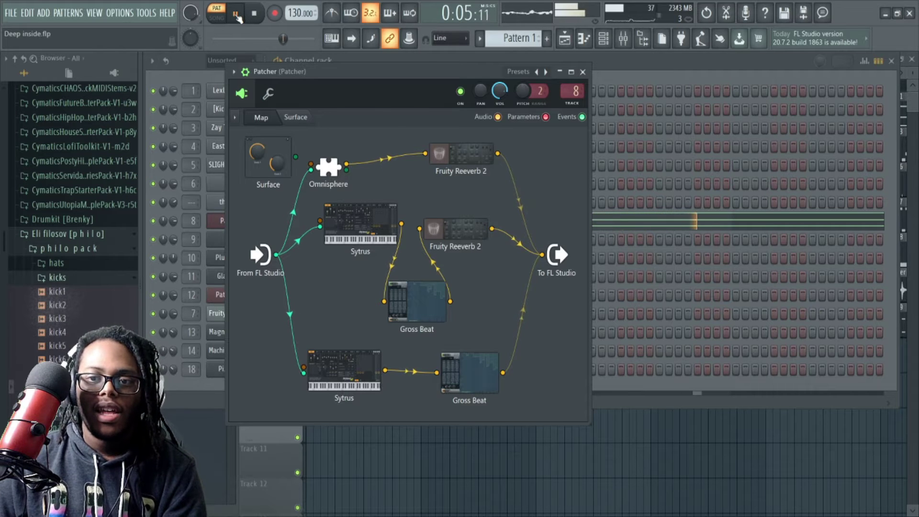
{"action": "left_click", "coordinate": [237, 15]}
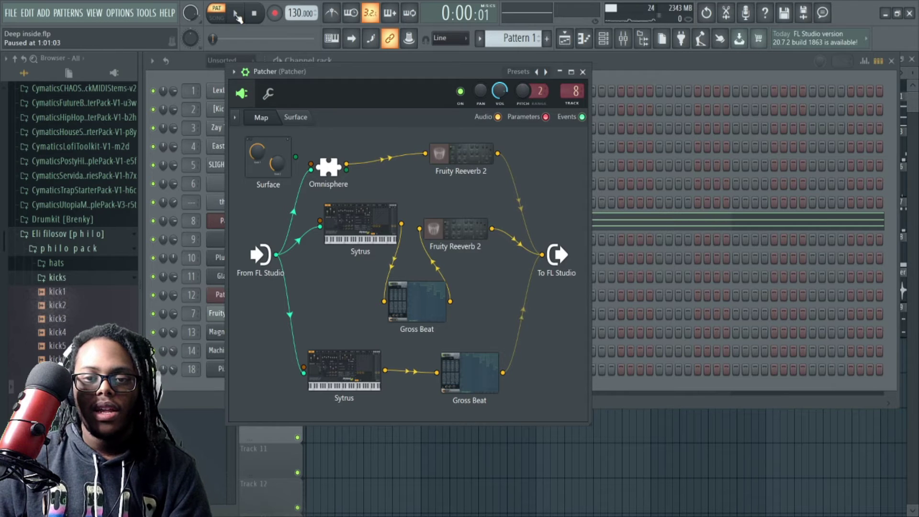
{"action": "left_click", "coordinate": [236, 15]}
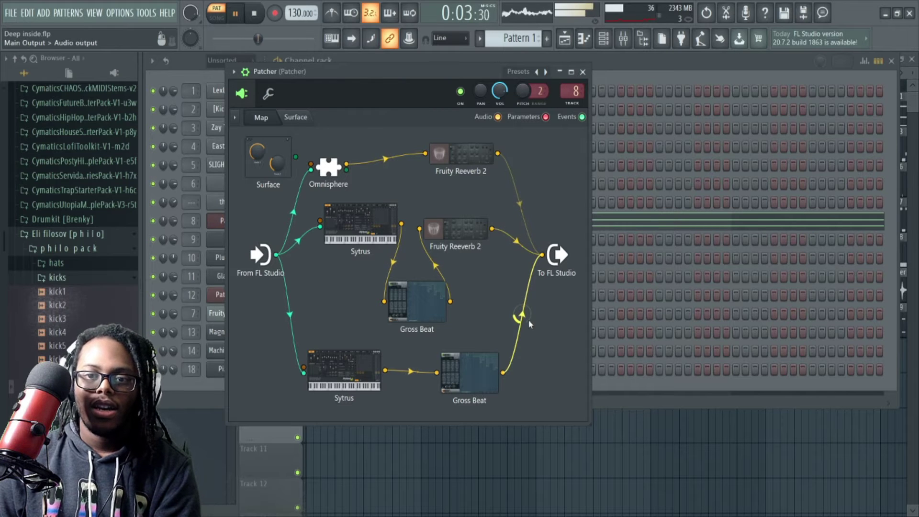
{"action": "left_click", "coordinate": [521, 204]}
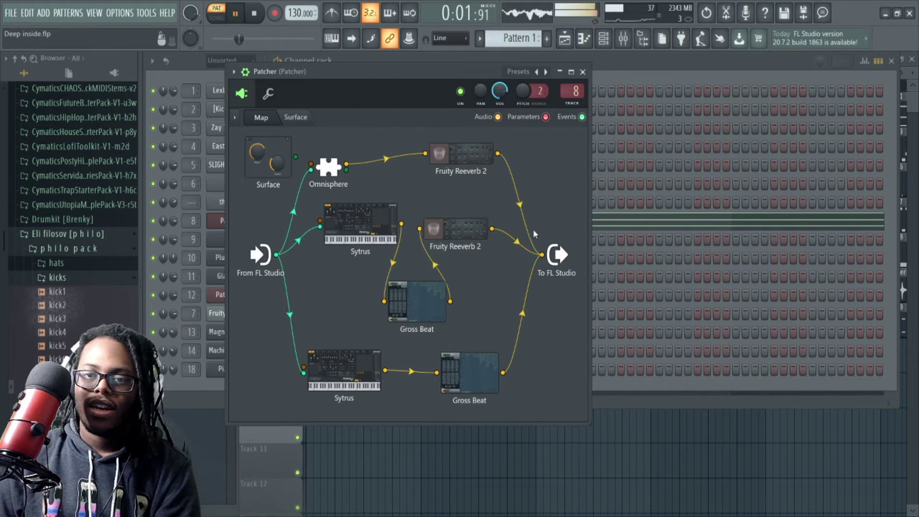
{"action": "left_click", "coordinate": [254, 16]}
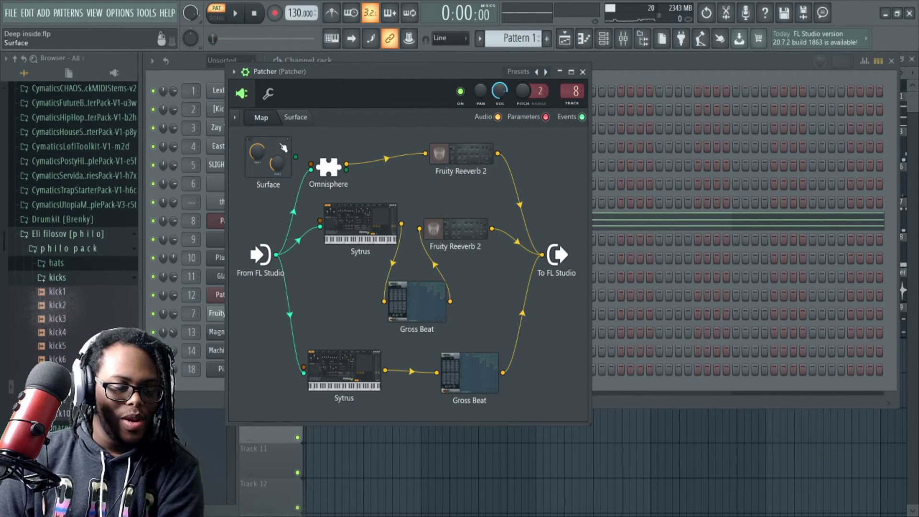
Step: Select Pattern 2 and open its LABS instrument, moving the plugin window up to show it completely
{"action": "scroll", "coordinate": [509, 38], "scroll_direction": "down", "scroll_amount": 1}
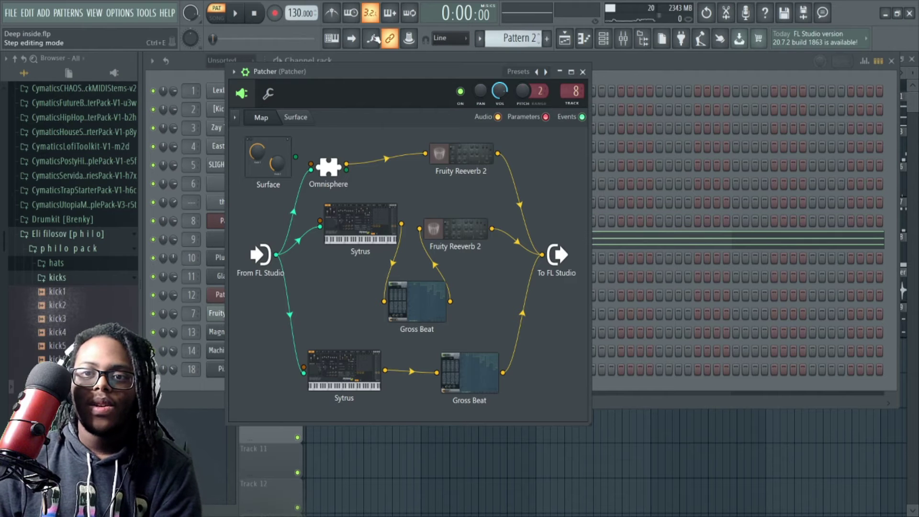
{"action": "left_click", "coordinate": [564, 39]}
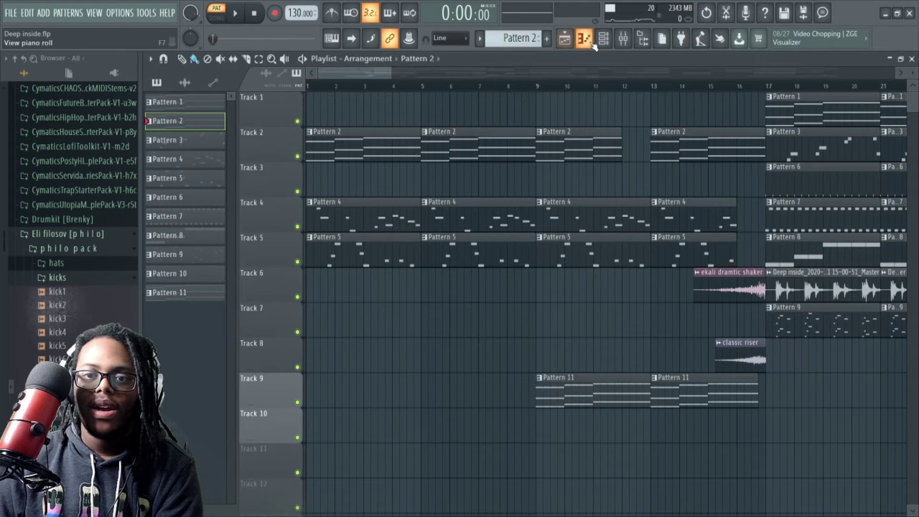
{"action": "left_click", "coordinate": [584, 39]}
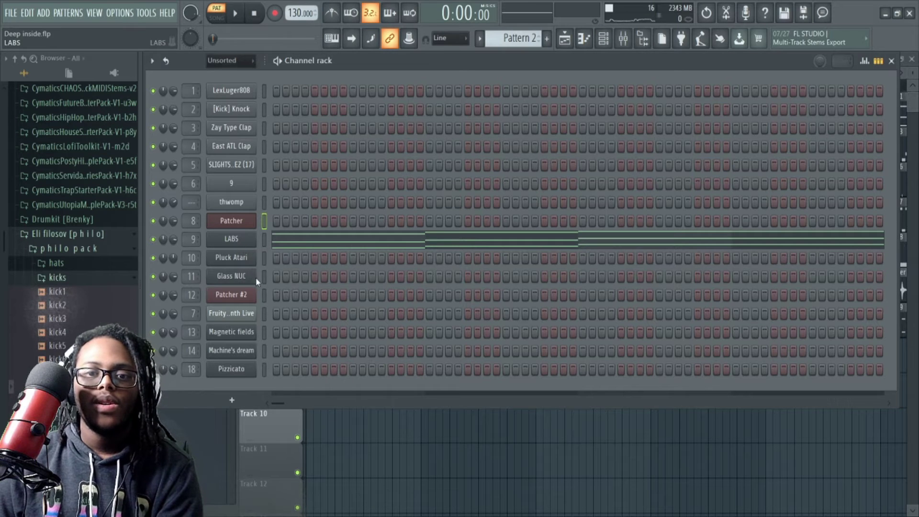
{"action": "left_click", "coordinate": [234, 239]}
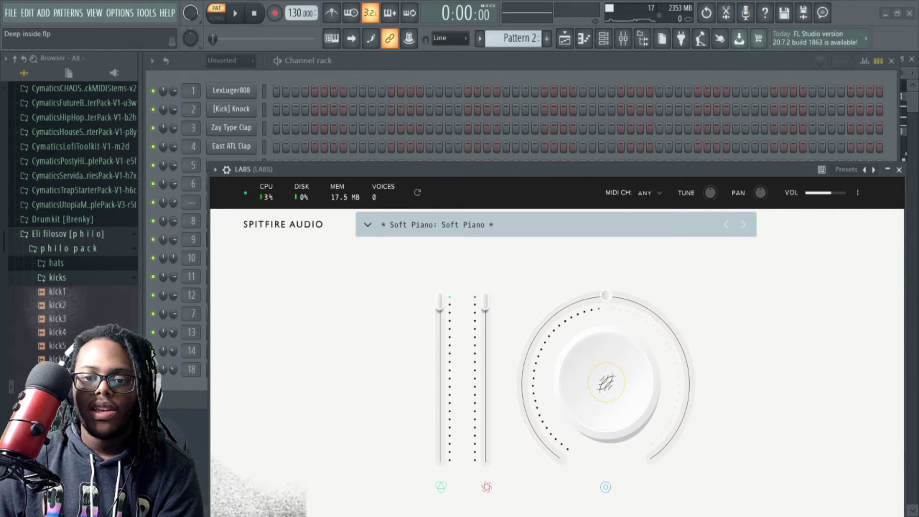
{"action": "left_click_drag", "start_coordinate": [503, 170], "coordinate": [479, 70]}
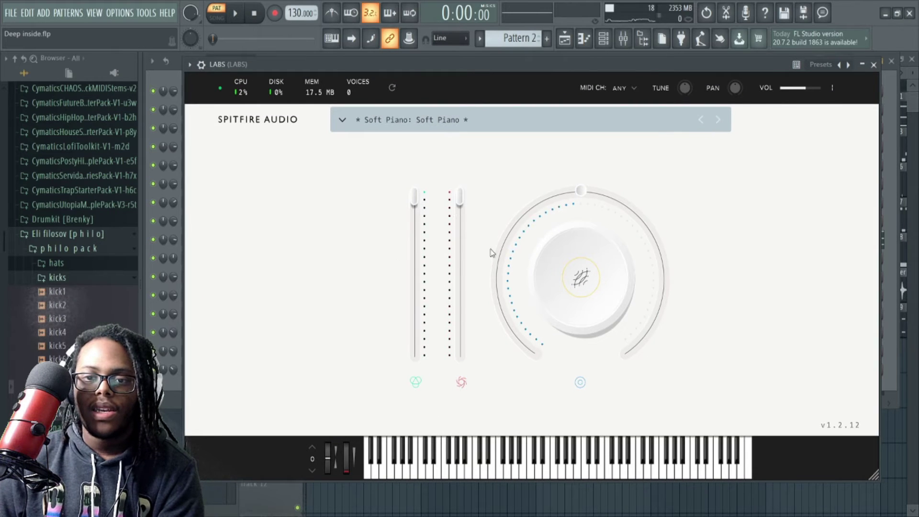
Step: Audition the LABS Soft Piano sound with a few keyboard notes and play Pattern 2
{"action": "mouse_move", "coordinate": [506, 219]}
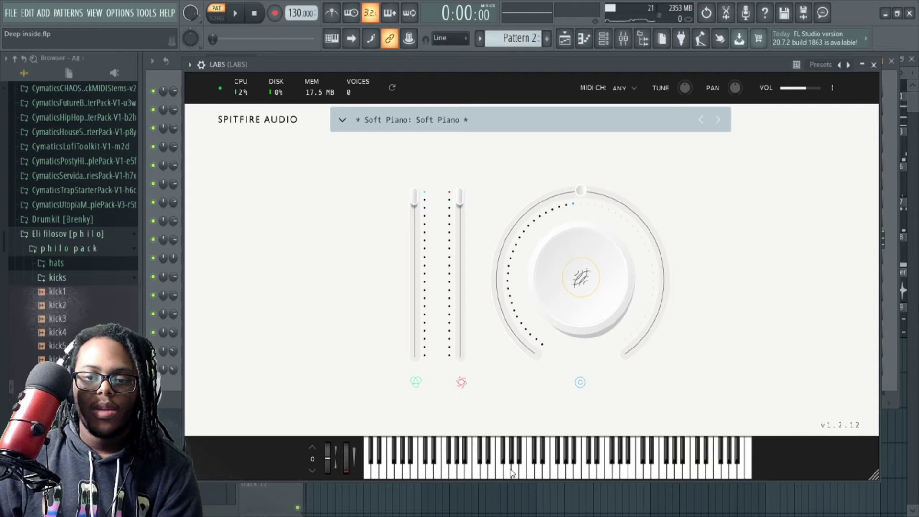
{"action": "left_click", "coordinate": [539, 471]}
{"action": "left_click", "coordinate": [498, 471]}
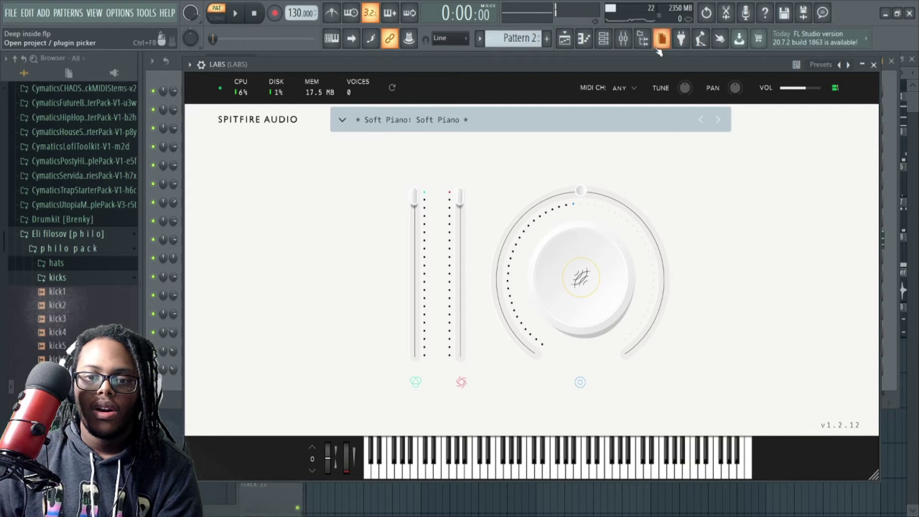
{"action": "left_click", "coordinate": [235, 12]}
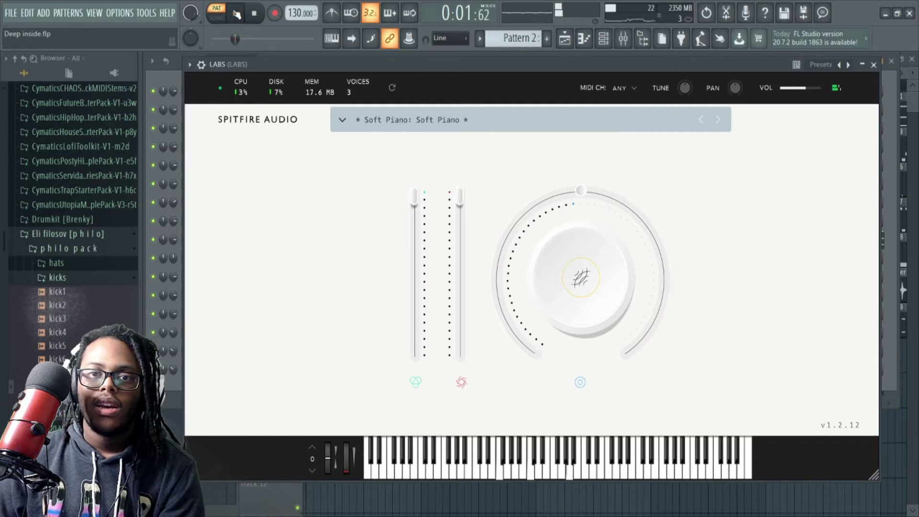
Step: Select Pattern 3, listen to its Pluck Atari melody while viewing the channel rack, playlist and mixer, and stop playback
{"action": "left_click", "coordinate": [565, 41]}
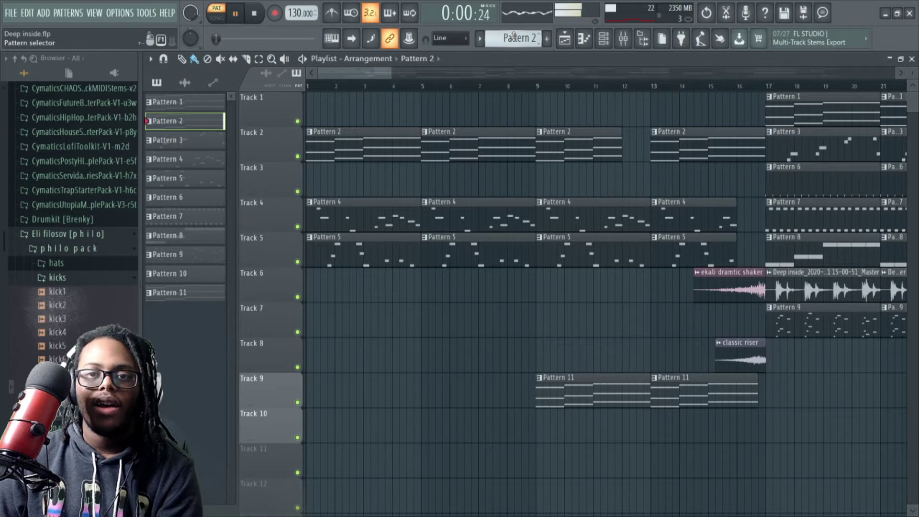
{"action": "scroll", "coordinate": [534, 89], "scroll_direction": "down", "scroll_amount": 6}
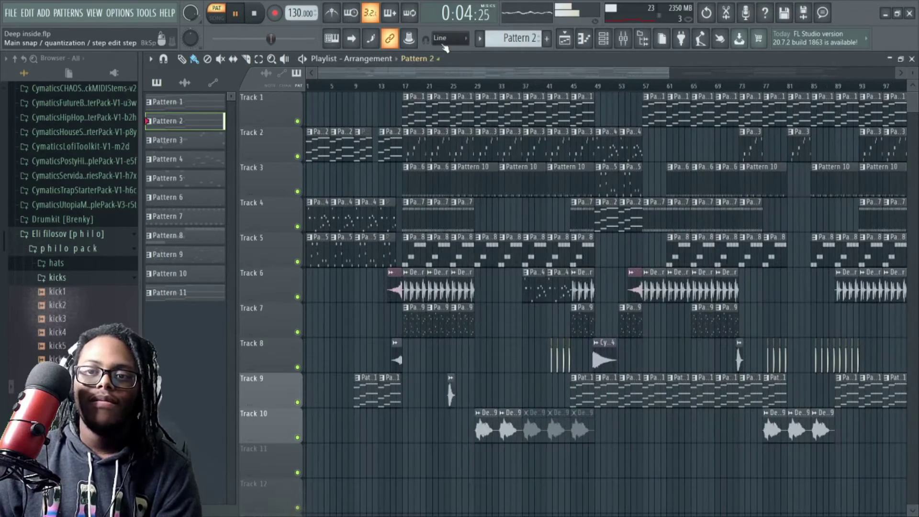
{"action": "scroll", "coordinate": [511, 39], "scroll_direction": "down", "scroll_amount": 1}
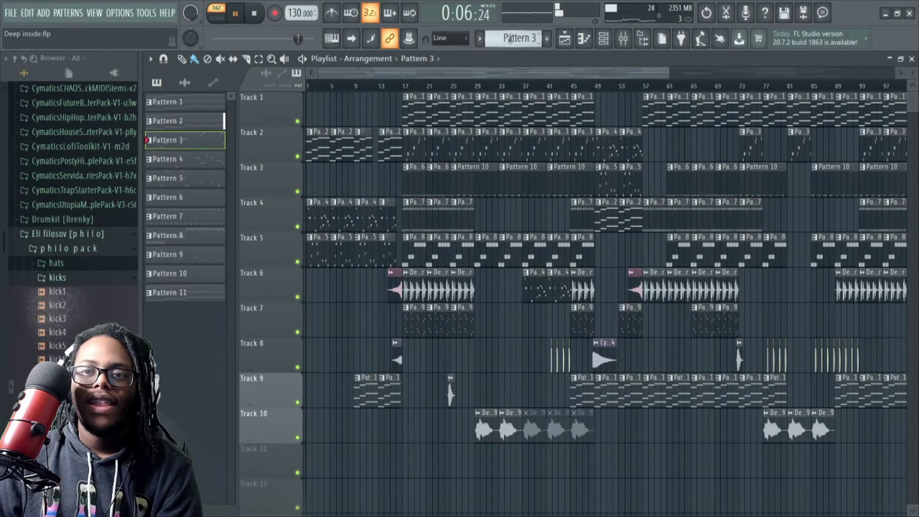
{"action": "key", "text": "F6"}
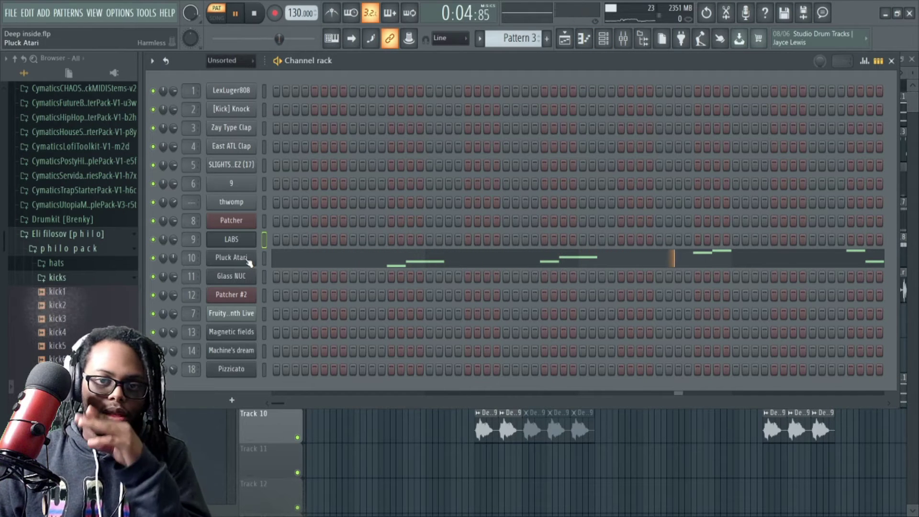
{"action": "left_click", "coordinate": [565, 43]}
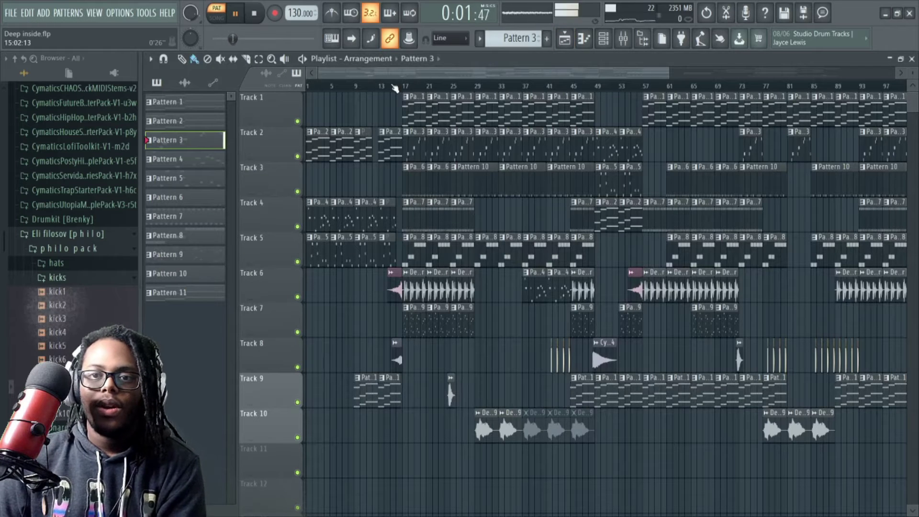
{"action": "left_click", "coordinate": [624, 38]}
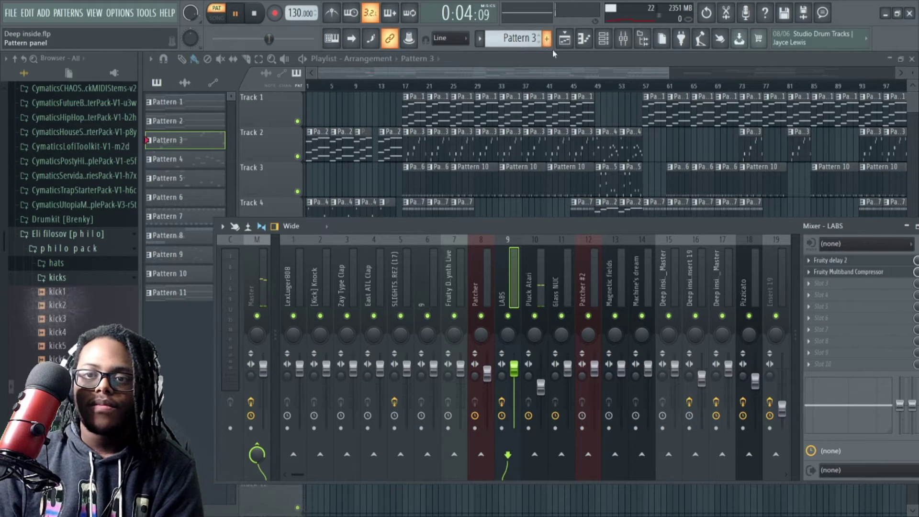
{"action": "key", "text": "space"}
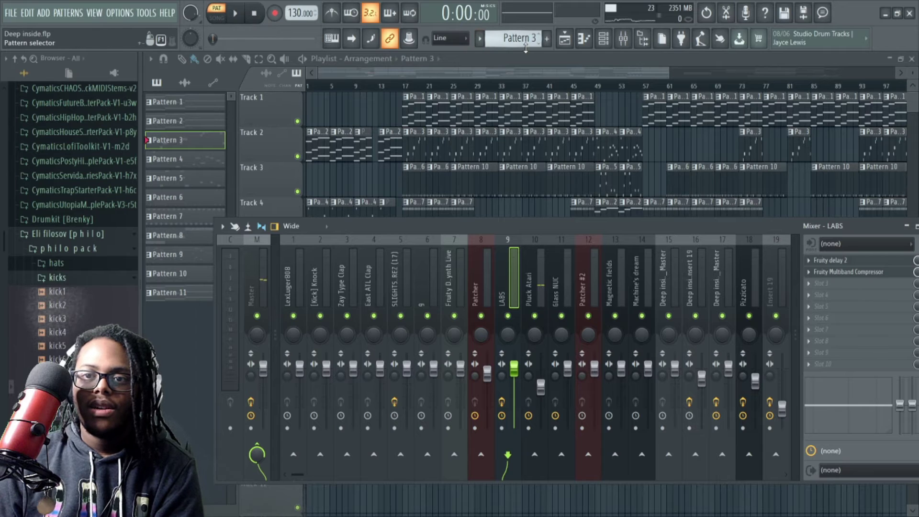
Step: Select Pattern 4, play it and view its Glass NUC notes in the channel rack
{"action": "scroll", "coordinate": [524, 46], "scroll_direction": "down", "scroll_amount": 1}
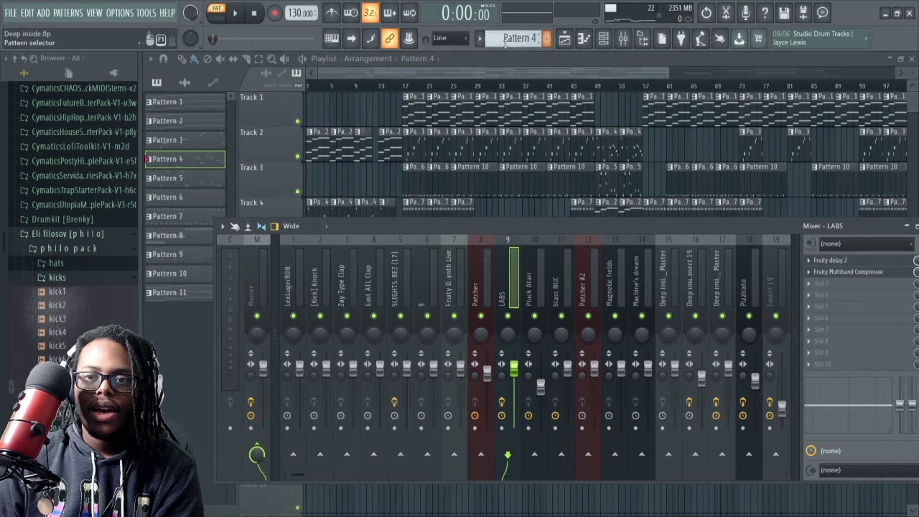
{"action": "left_click", "coordinate": [236, 15]}
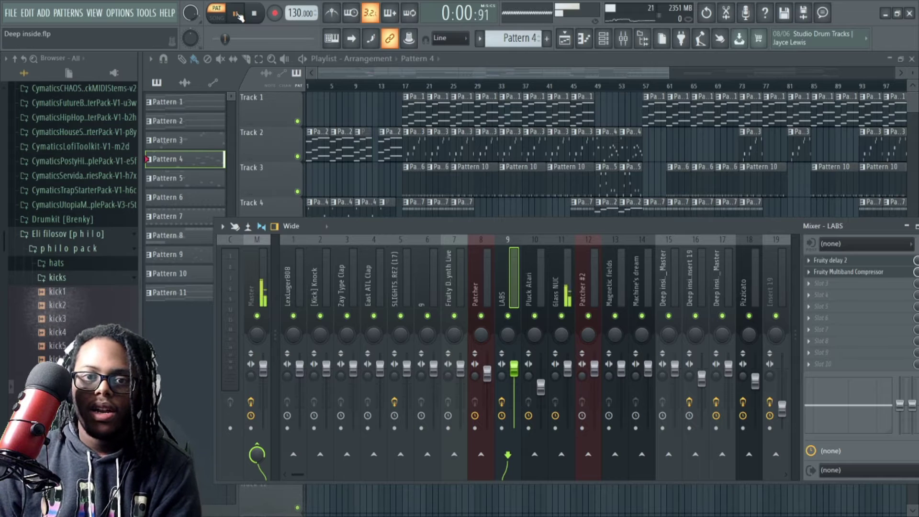
{"action": "left_click", "coordinate": [594, 42]}
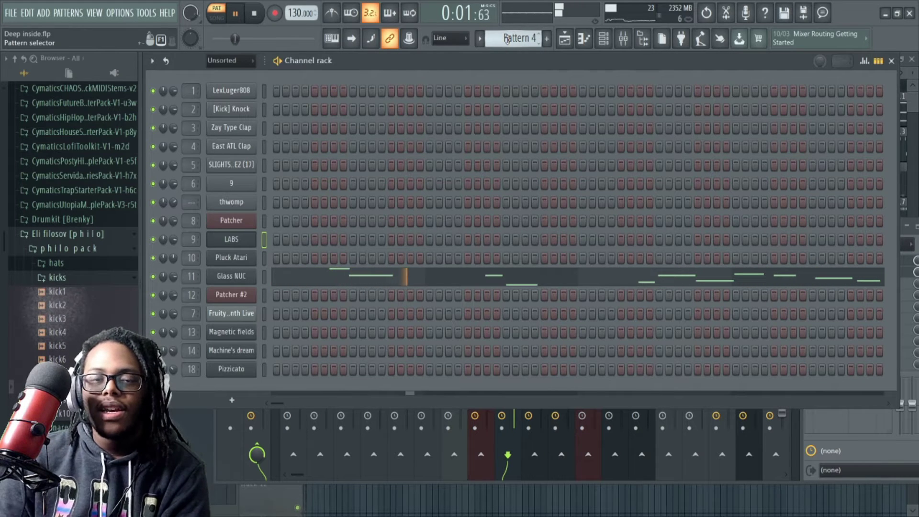
Step: Listen to the Patcher #2 melody in Pattern 5 and bring up the drum steps of Pattern 6
{"action": "scroll", "coordinate": [508, 41], "scroll_direction": "down", "scroll_amount": 1}
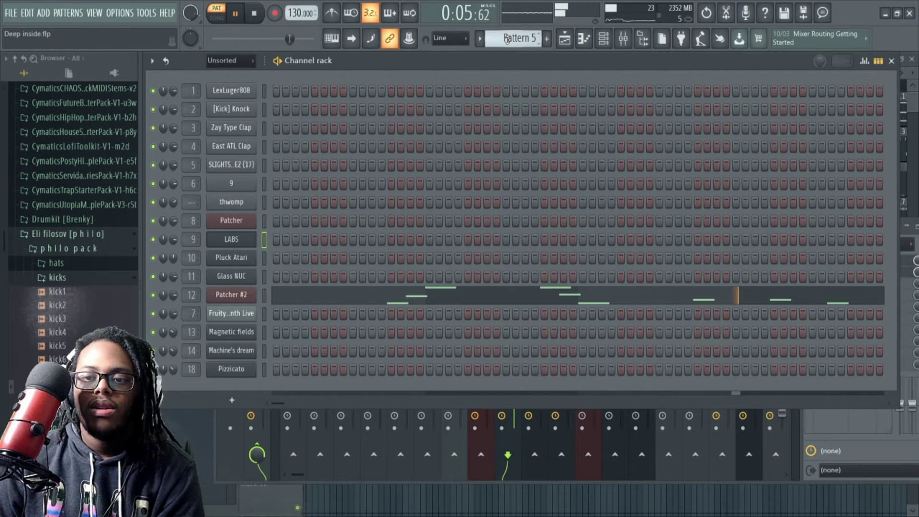
{"action": "scroll", "coordinate": [508, 41], "scroll_direction": "down", "scroll_amount": 1}
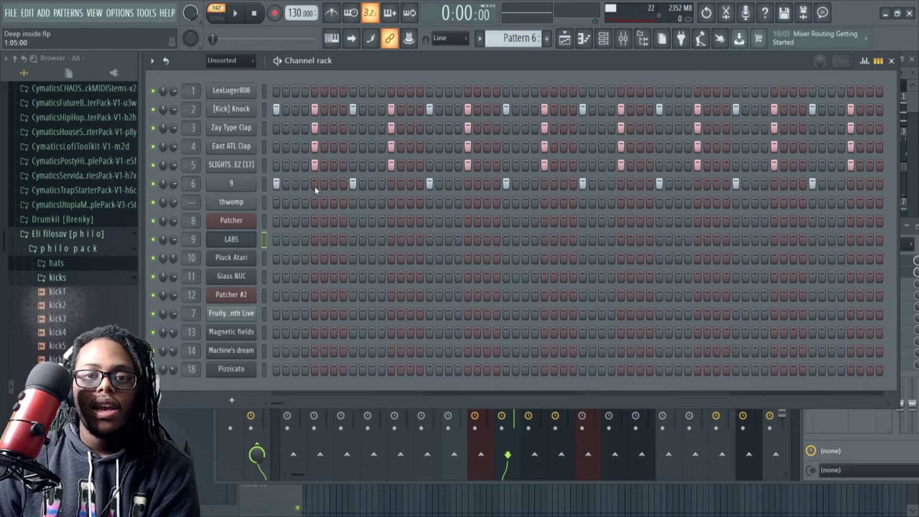
Step: Turn on the metronome, go back to Pattern 2 and listen to its LABS chords against the click, stopping playback at the end
{"action": "left_click", "coordinate": [332, 13]}
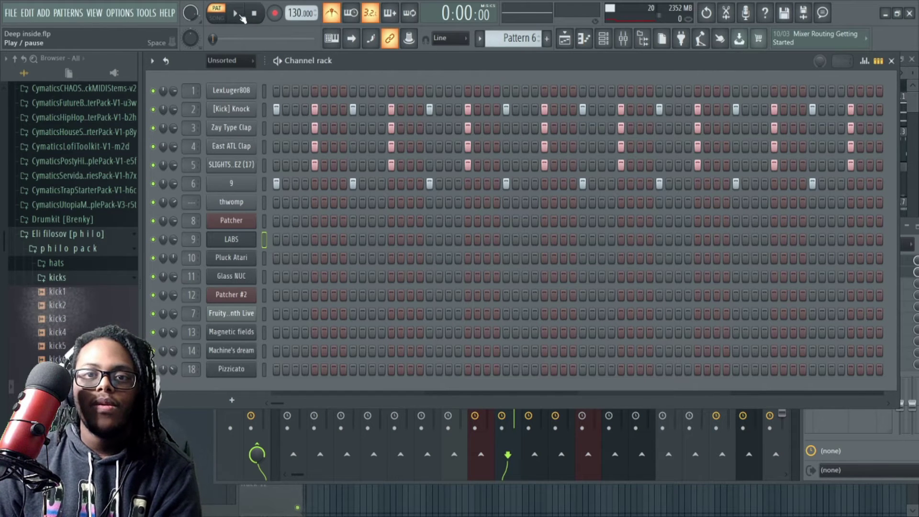
{"action": "key", "text": "KP_Subtract"}
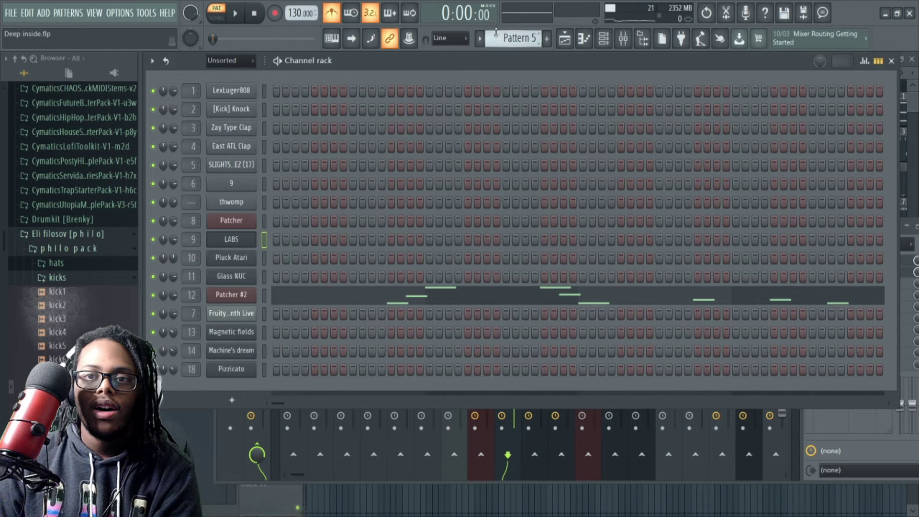
{"action": "key", "text": "KP_Subtract"}
{"action": "key", "text": "KP_Subtract"}
{"action": "key", "text": "KP_Subtract"}
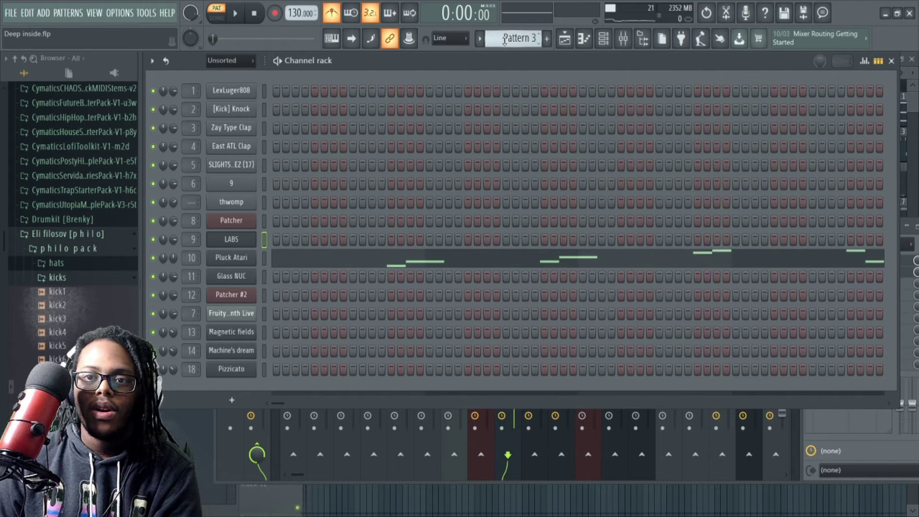
{"action": "left_click", "coordinate": [236, 16]}
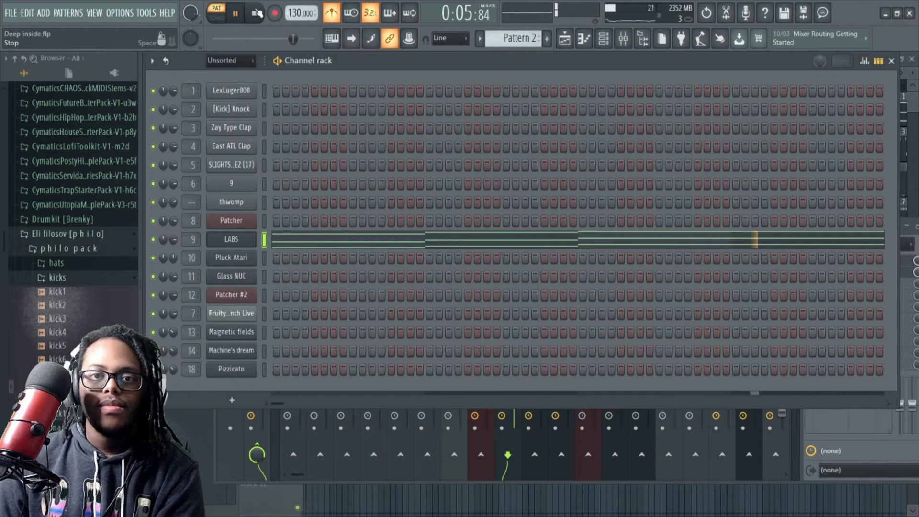
{"action": "left_click", "coordinate": [255, 14]}
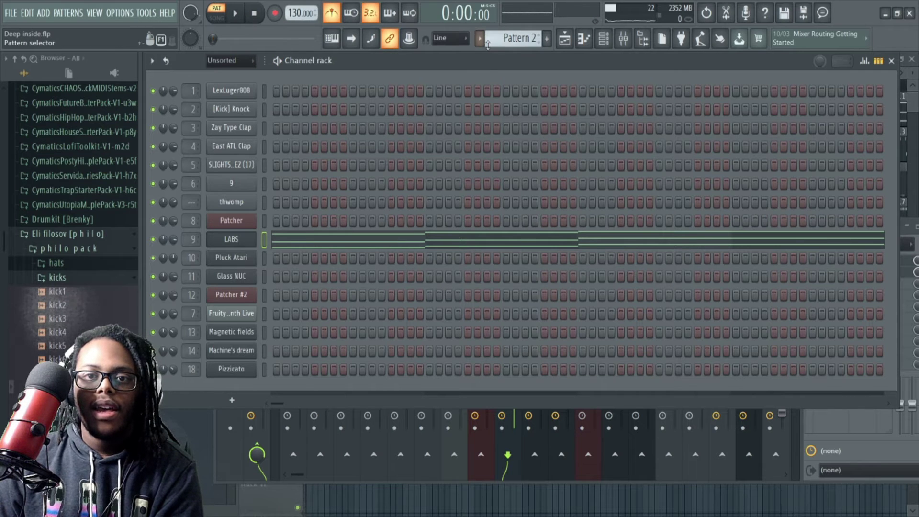
Step: Return to Pattern 6, play its kick and clap steps against the metronome, and pause with the metronome switched off
{"action": "scroll", "coordinate": [508, 36], "scroll_direction": "down", "scroll_amount": 2}
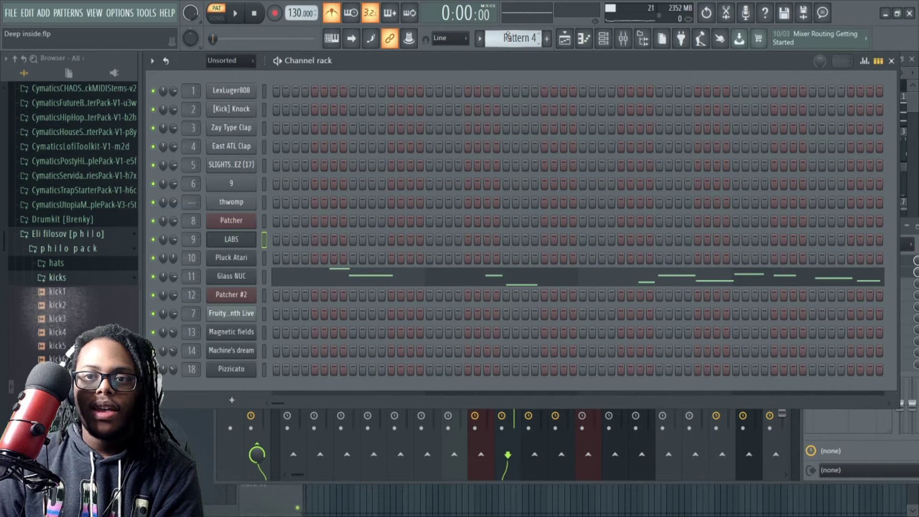
{"action": "scroll", "coordinate": [509, 38], "scroll_direction": "down", "scroll_amount": 2}
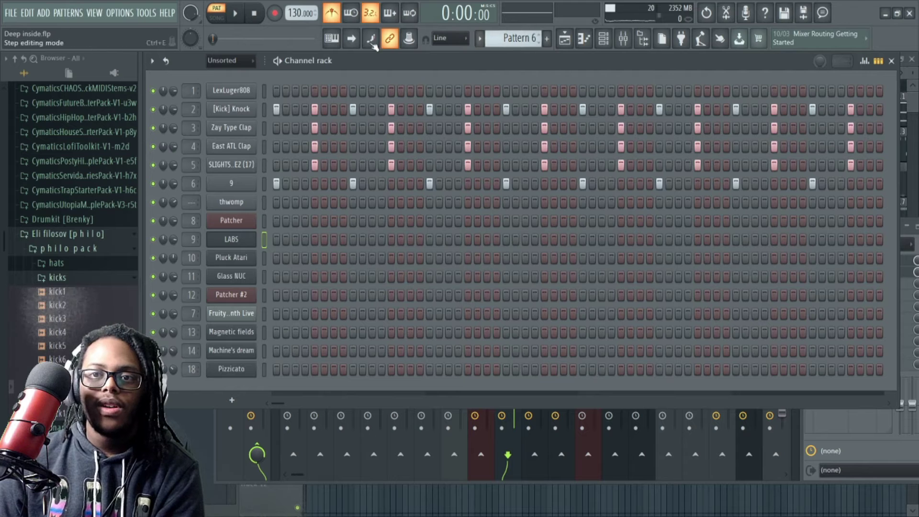
{"action": "left_click", "coordinate": [238, 15]}
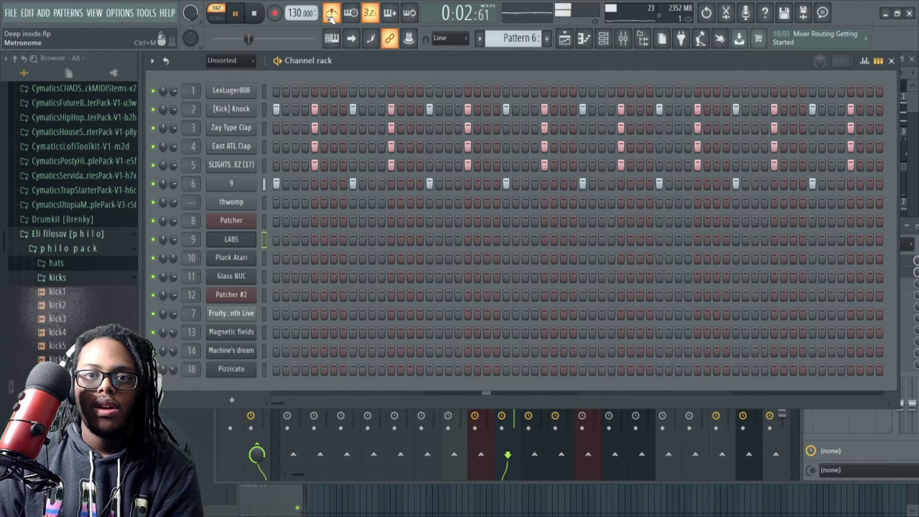
{"action": "key", "text": "space"}
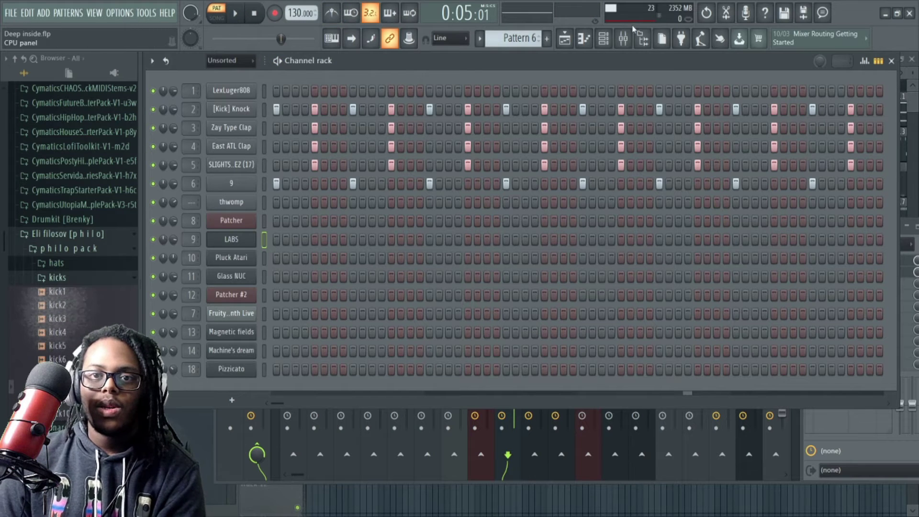
Step: Select and play Pattern 7, view its notes in the channel rack, and bring up the playlist
{"action": "scroll", "coordinate": [509, 39], "scroll_direction": "down", "scroll_amount": 1}
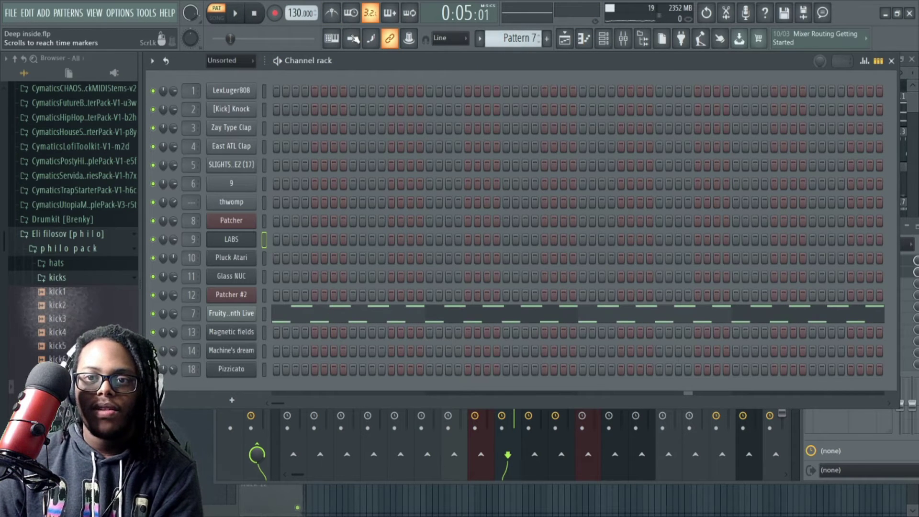
{"action": "left_click", "coordinate": [241, 19]}
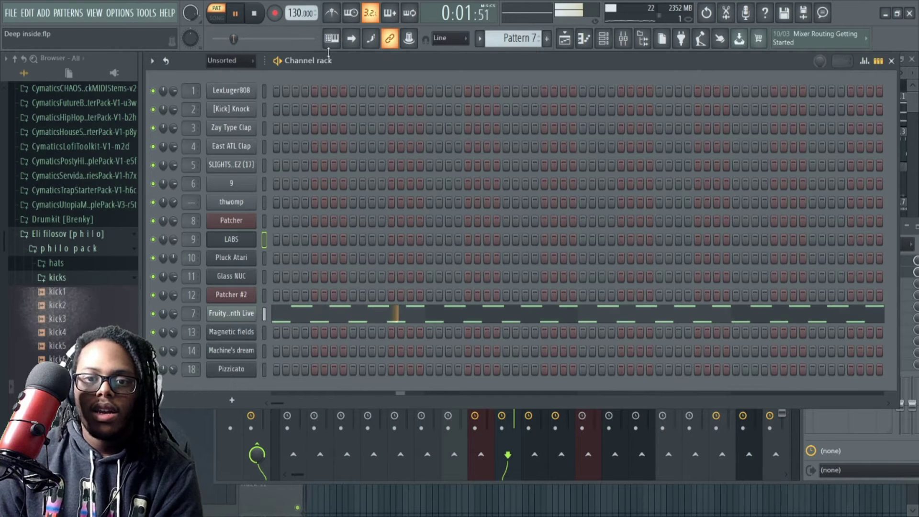
{"action": "left_click", "coordinate": [565, 39]}
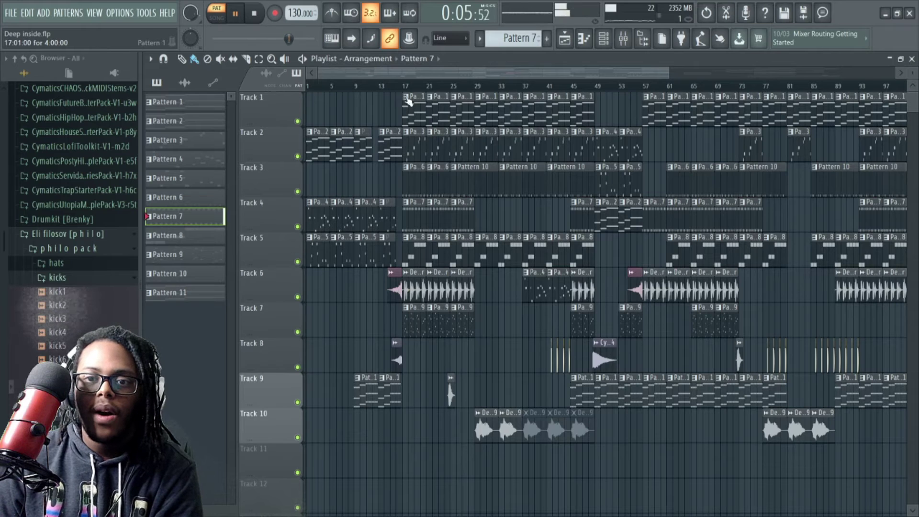
Step: Isolate Tracks 3 and 4 in the playlist and switch playback to song mode
{"action": "right_click", "coordinate": [298, 192]}
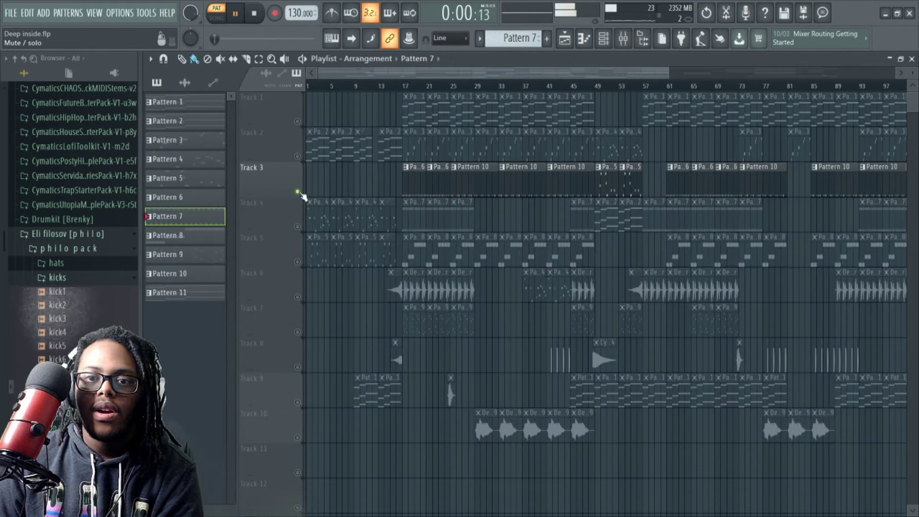
{"action": "right_click", "coordinate": [297, 228]}
{"action": "left_click", "coordinate": [297, 192]}
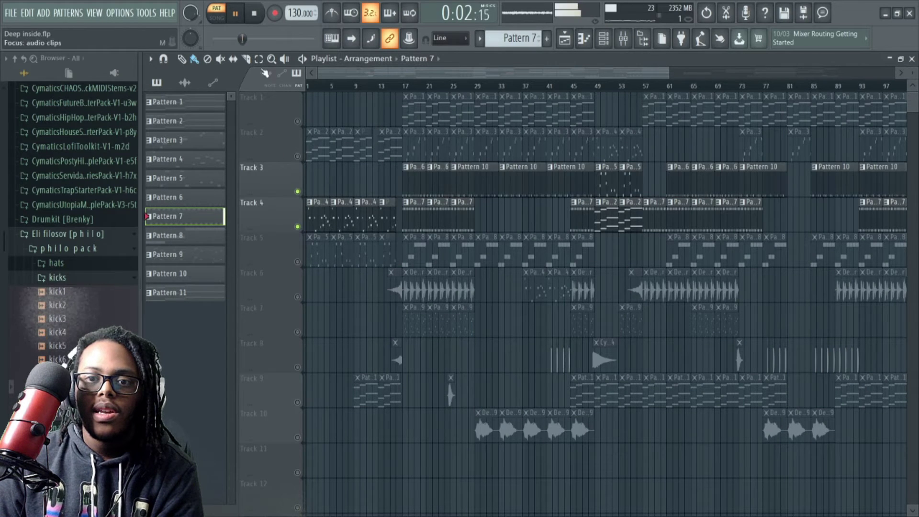
{"action": "key", "text": "l"}
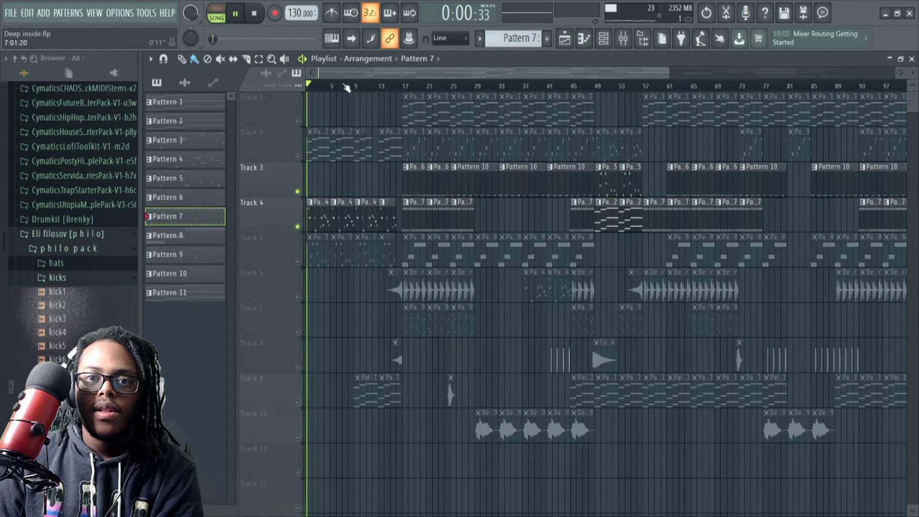
Step: Play the arrangement from bar 17 with Track 5 unmuted, mute Track 5 again for comparison, and stop playback
{"action": "left_click", "coordinate": [298, 262]}
{"action": "left_click", "coordinate": [403, 86]}
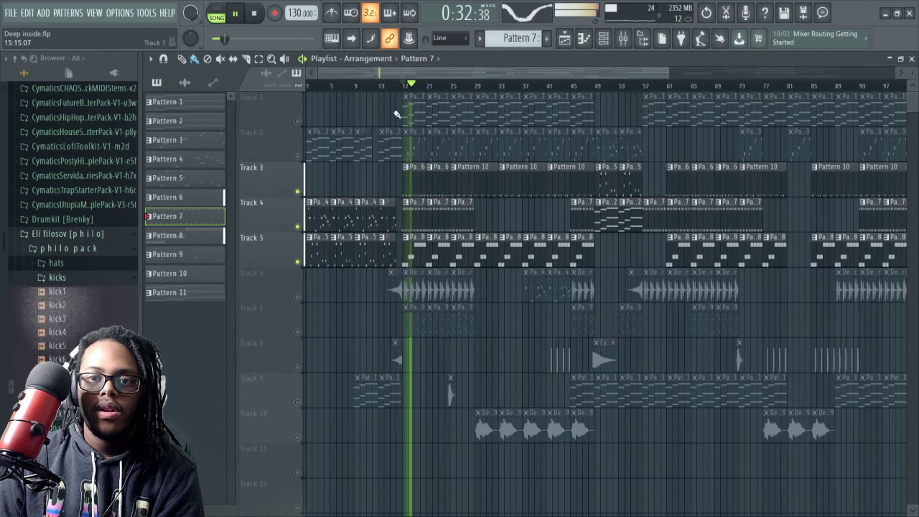
{"action": "left_click", "coordinate": [297, 262]}
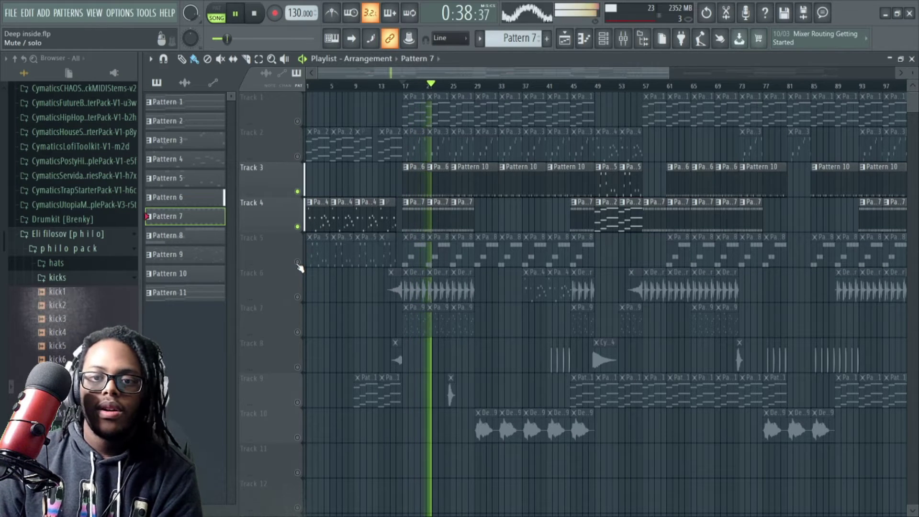
{"action": "left_click", "coordinate": [254, 14]}
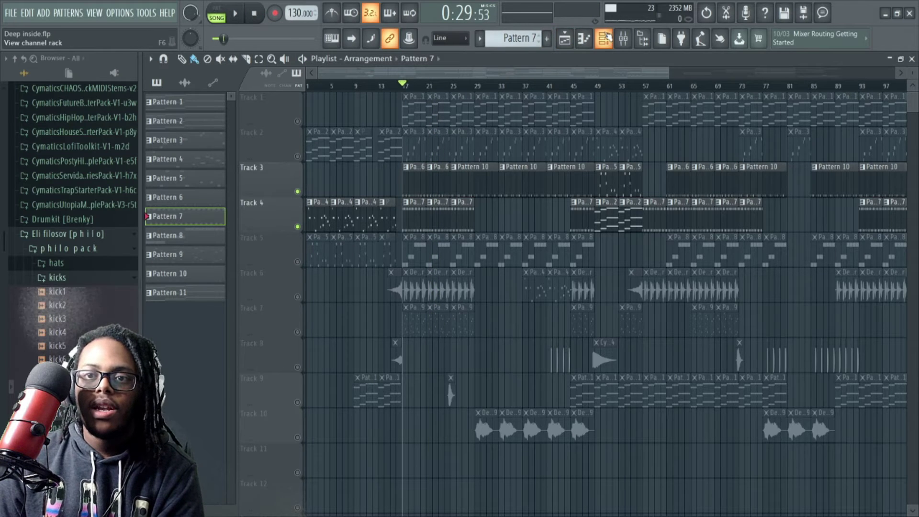
Step: Show the channel rack, select Pattern 8 and play it in pattern mode
{"action": "key", "text": "F6"}
{"action": "scroll", "coordinate": [517, 40], "scroll_direction": "down", "scroll_amount": 1}
{"action": "left_click", "coordinate": [216, 11]}
{"action": "left_click", "coordinate": [235, 14]}
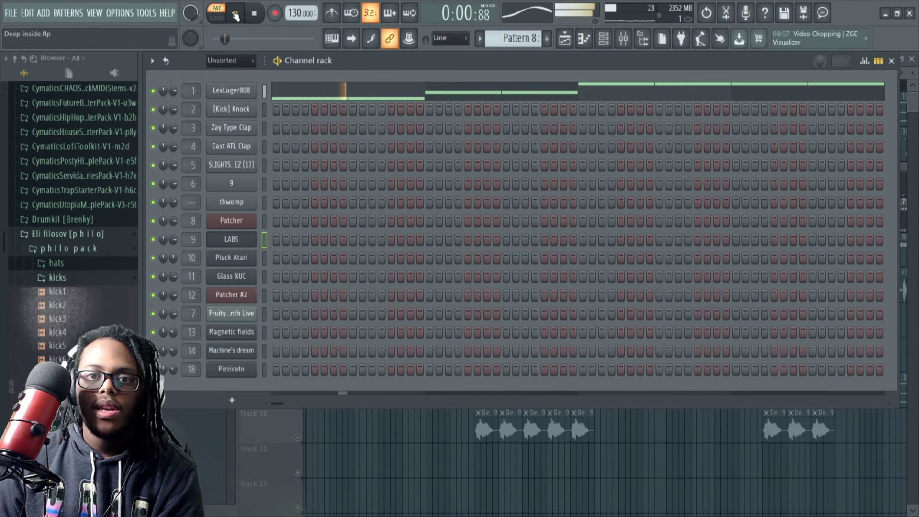
Step: Select the LexLuger808 channel and examine its Pattern 8 notes in the piano roll
{"action": "left_click", "coordinate": [250, 94]}
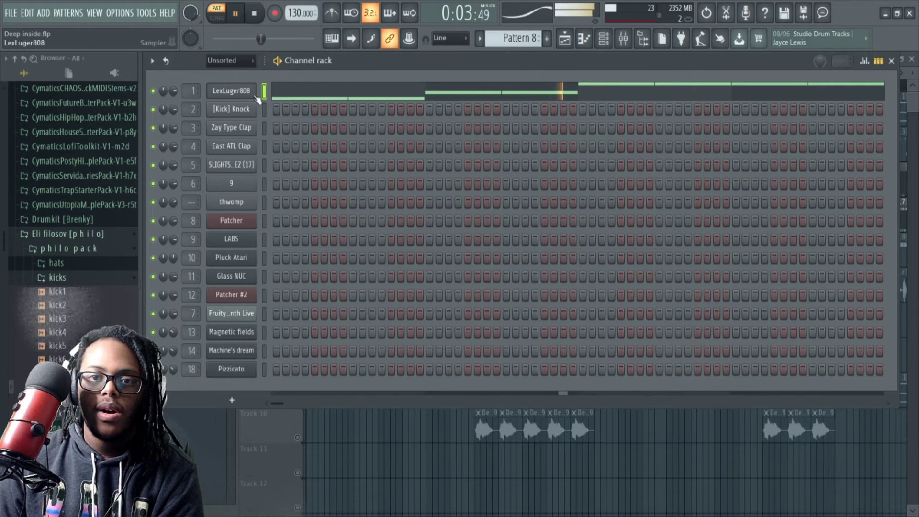
{"action": "left_click", "coordinate": [281, 94]}
{"action": "scroll", "coordinate": [262, 90], "scroll_direction": "down", "scroll_amount": 3}
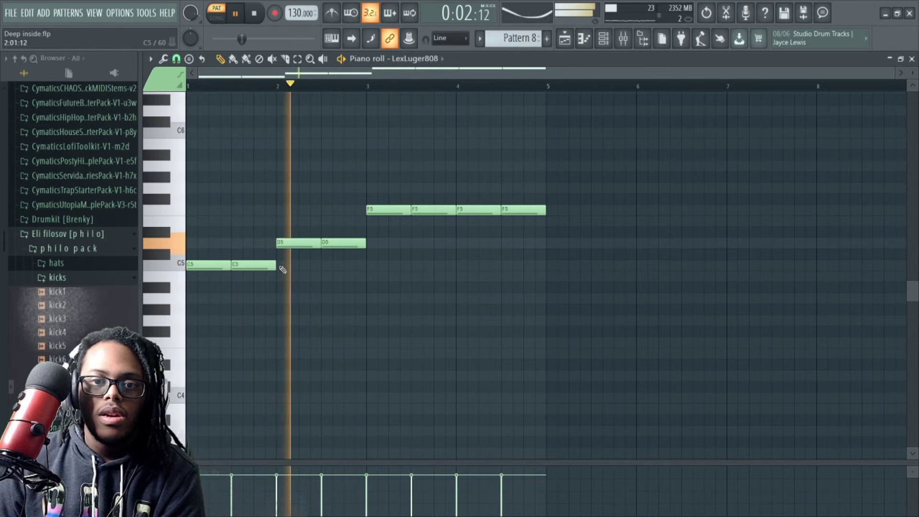
Step: Solo Track 5 in the playlist and check the LexLuger808 level in the mixer
{"action": "left_click", "coordinate": [564, 42]}
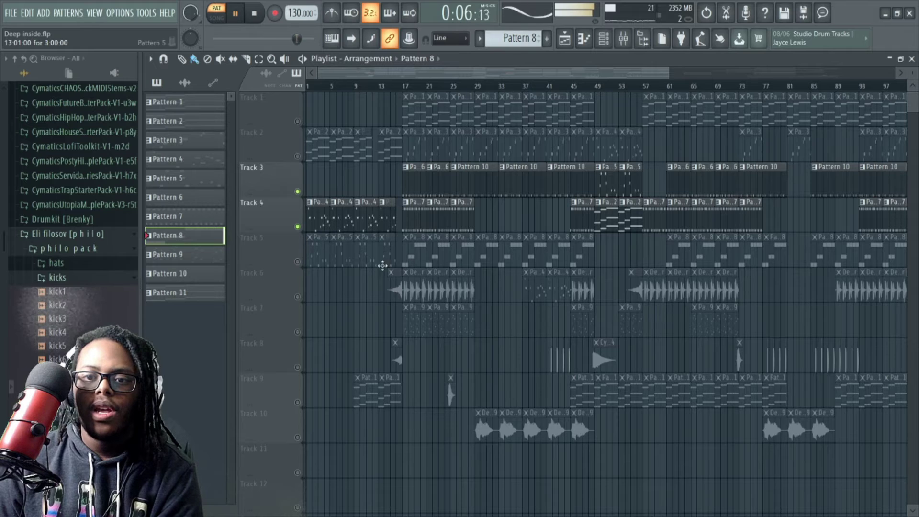
{"action": "left_click", "coordinate": [298, 262], "text": "ctrl"}
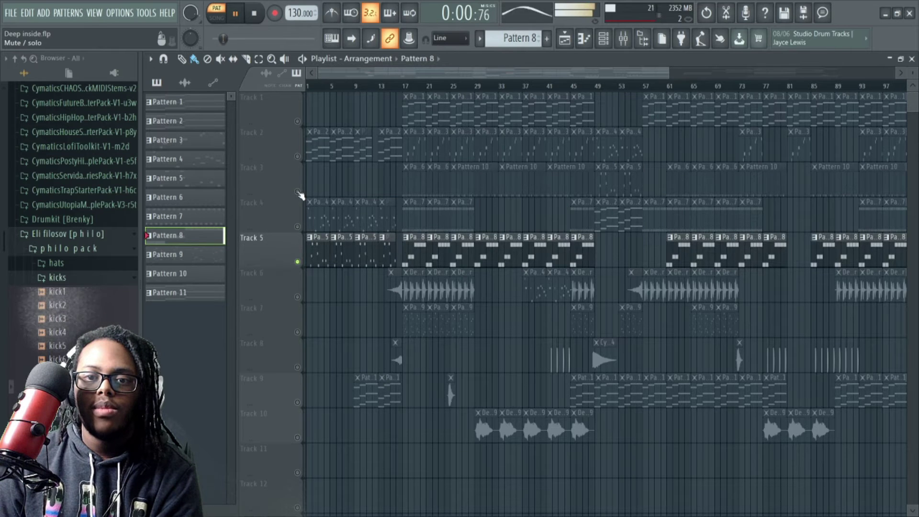
{"action": "left_click", "coordinate": [622, 38]}
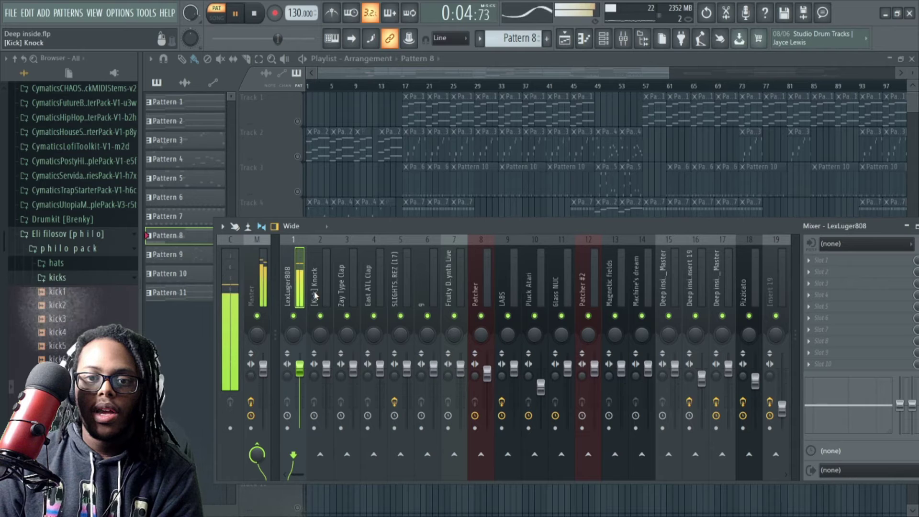
{"action": "key", "text": "F9"}
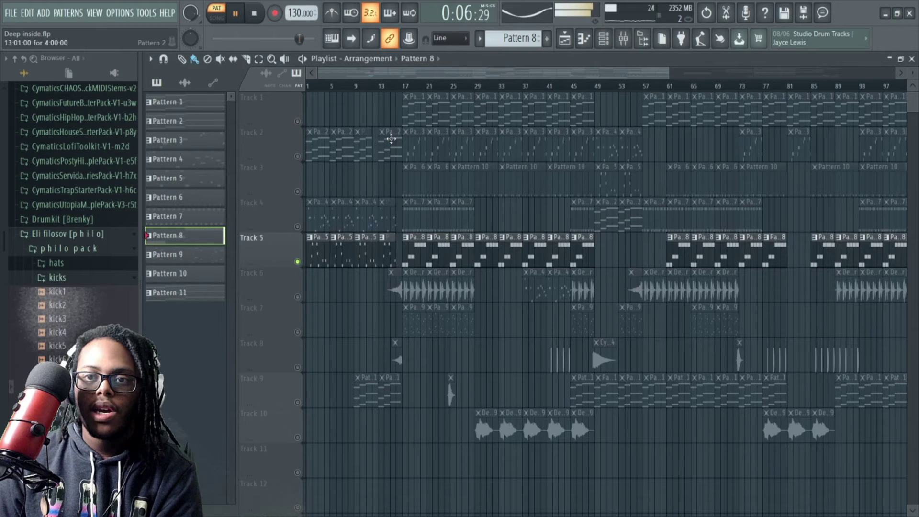
Step: Unmute Track 3, play the song from bar 17 with Track 5 while checking the mixer levels, and stop playback
{"action": "left_click", "coordinate": [298, 192]}
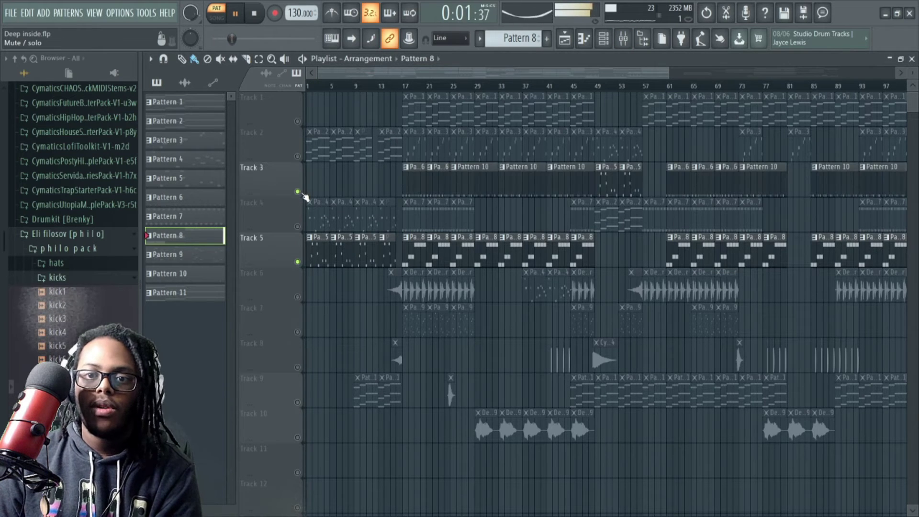
{"action": "left_click", "coordinate": [406, 88]}
{"action": "key", "text": "F9"}
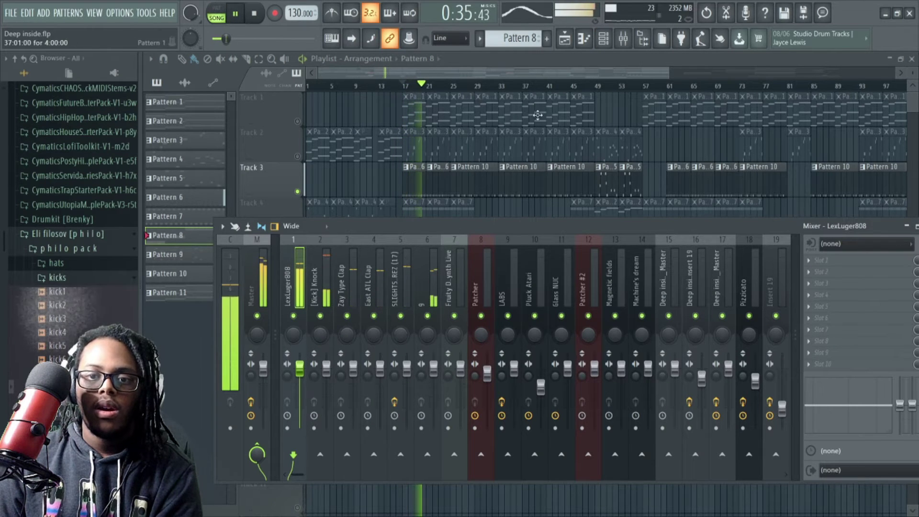
{"action": "key", "text": "F9"}
{"action": "left_click", "coordinate": [254, 14]}
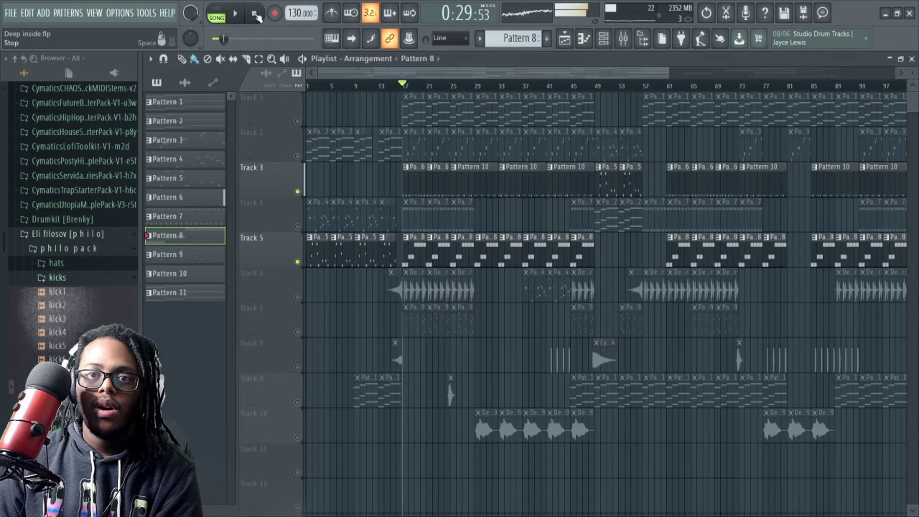
Step: Solo Track 6 in the playlist, listen to its audio clips from bar 17 and pause playback
{"action": "left_click", "coordinate": [298, 297]}
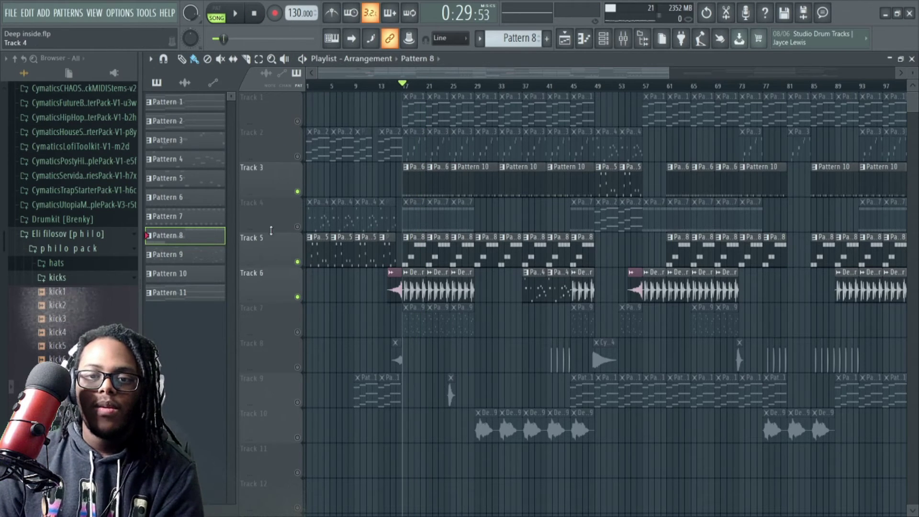
{"action": "right_click", "coordinate": [298, 297]}
{"action": "left_click", "coordinate": [242, 22]}
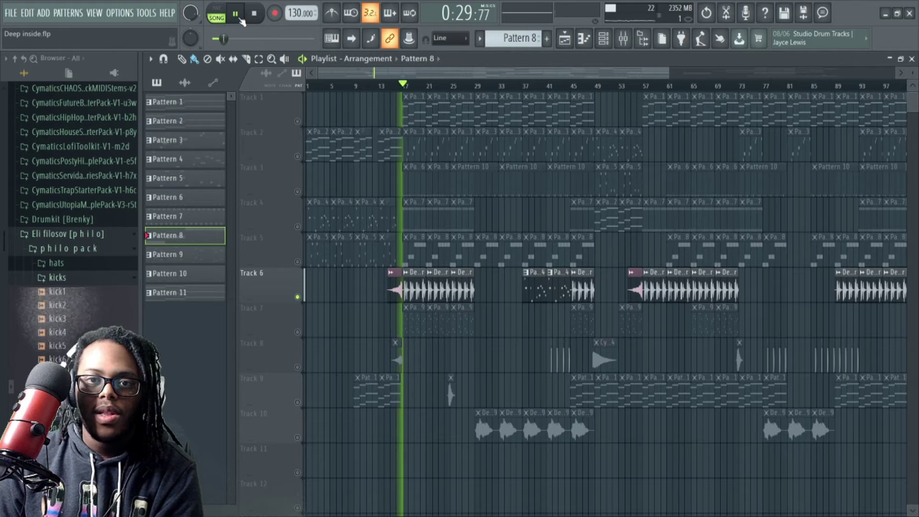
{"action": "left_click", "coordinate": [242, 22]}
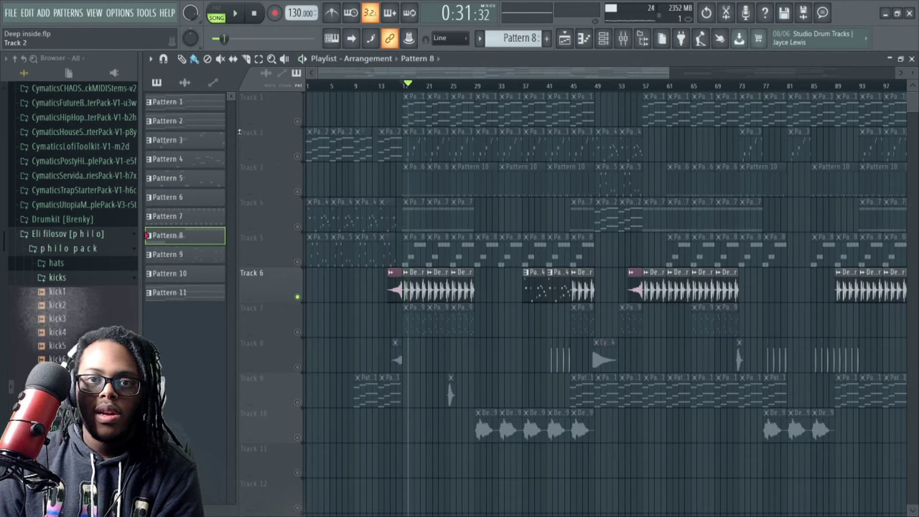
Step: Unmute Track 7, listen to it together with Track 6, and pause playback
{"action": "left_click", "coordinate": [297, 332]}
{"action": "left_click", "coordinate": [236, 14]}
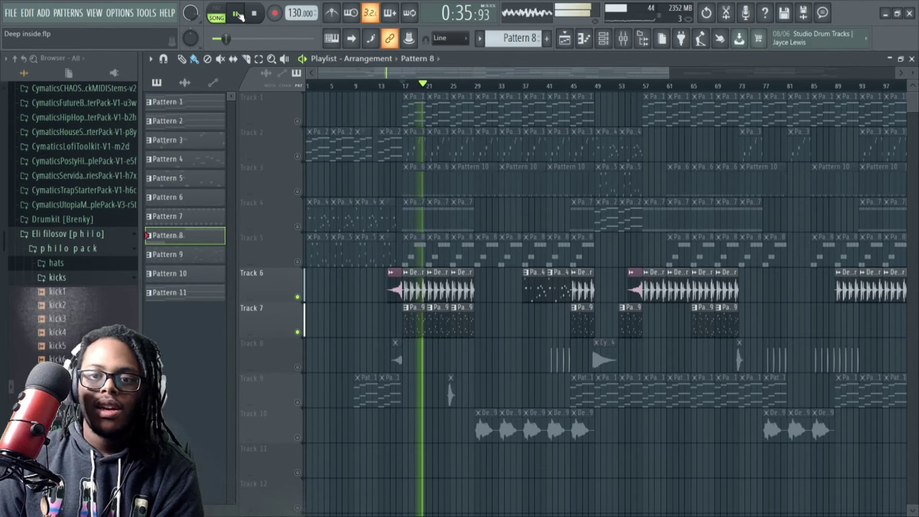
{"action": "left_click", "coordinate": [238, 15]}
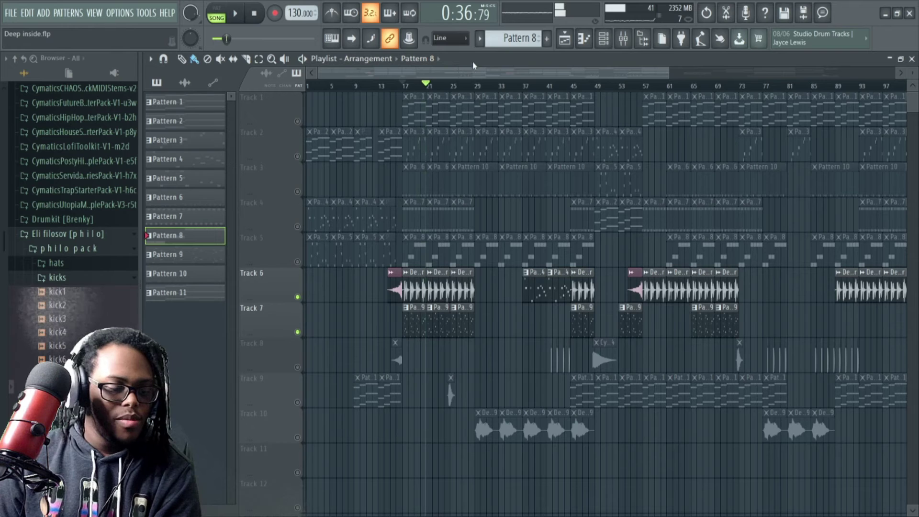
Step: Select Pattern 9 and play it on its own in pattern mode
{"action": "scroll", "coordinate": [524, 36], "scroll_direction": "down", "scroll_amount": 1}
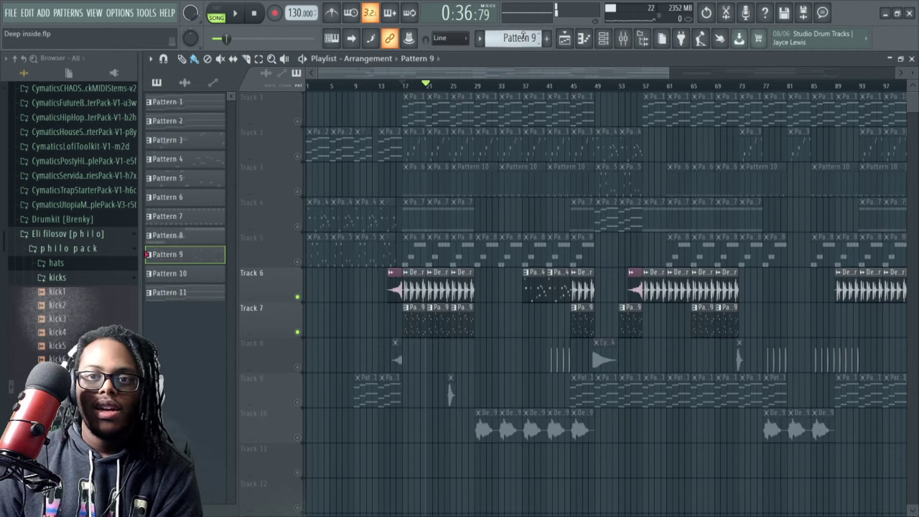
{"action": "left_click", "coordinate": [246, 8]}
{"action": "key", "text": "l"}
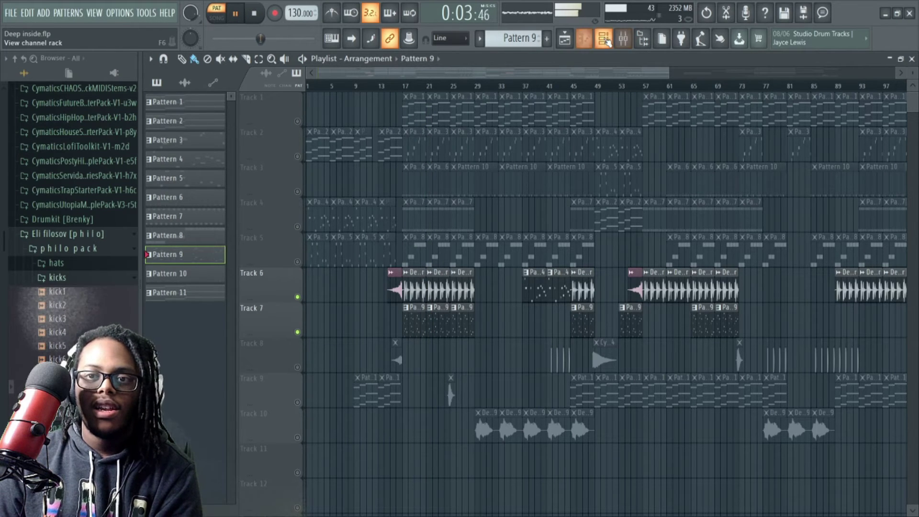
Step: Show Pattern 9's instruments and notes in the channel rack and stop playback
{"action": "key", "text": "F6"}
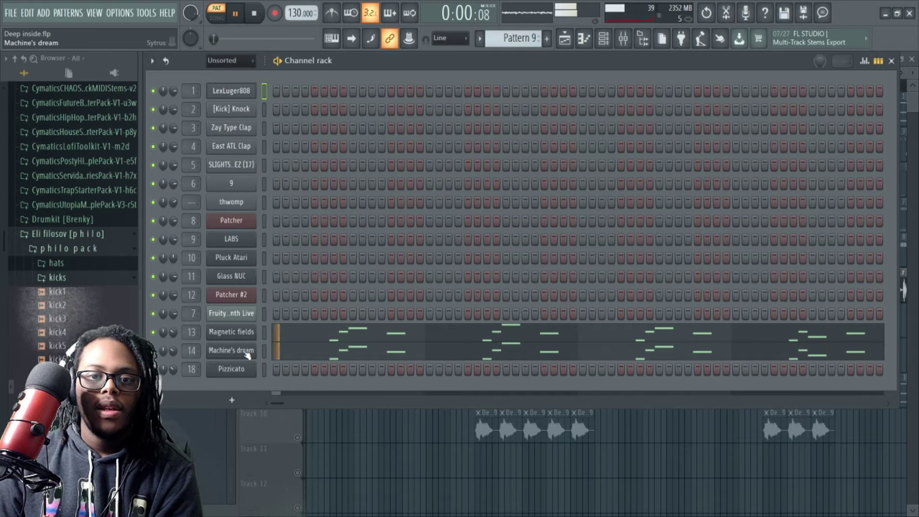
{"action": "left_click", "coordinate": [255, 13]}
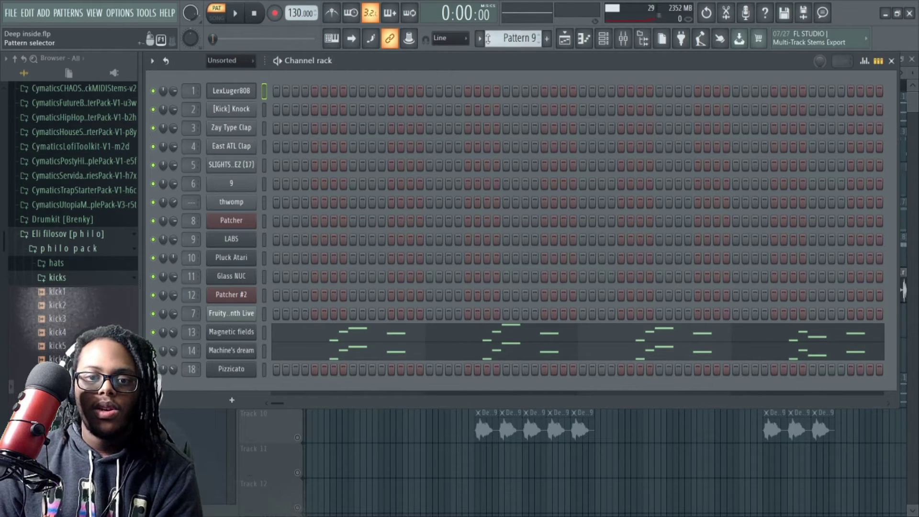
Step: Switch the channel rack to Pattern 10, play its drum sequence and stop playback
{"action": "scroll", "coordinate": [511, 38], "scroll_direction": "down", "scroll_amount": 1}
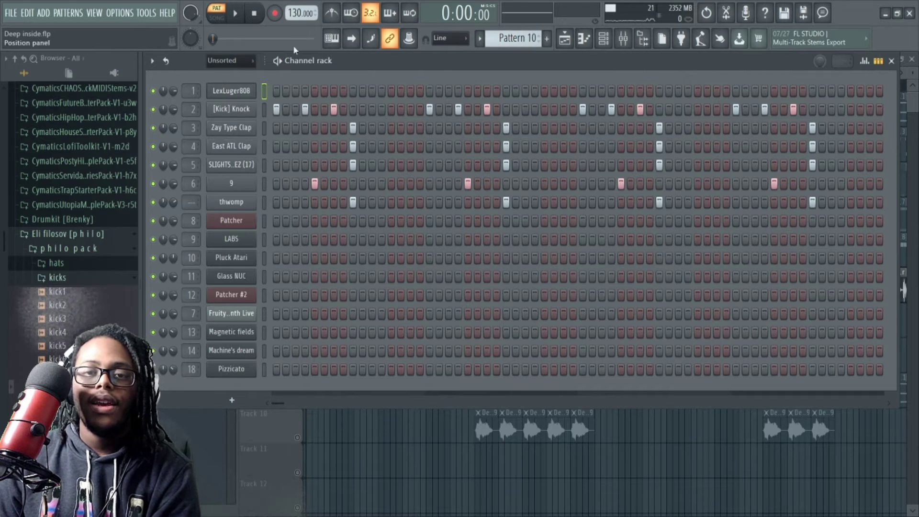
{"action": "left_click", "coordinate": [237, 14]}
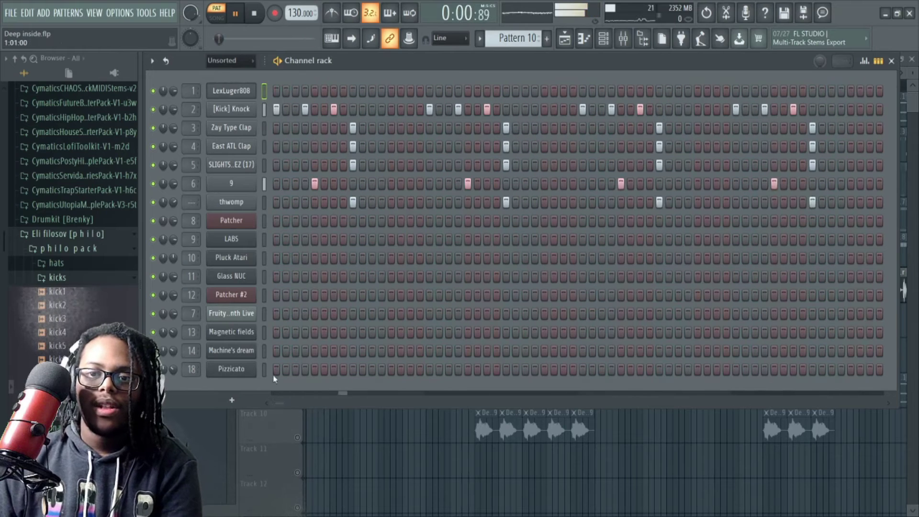
{"action": "left_click", "coordinate": [252, 13]}
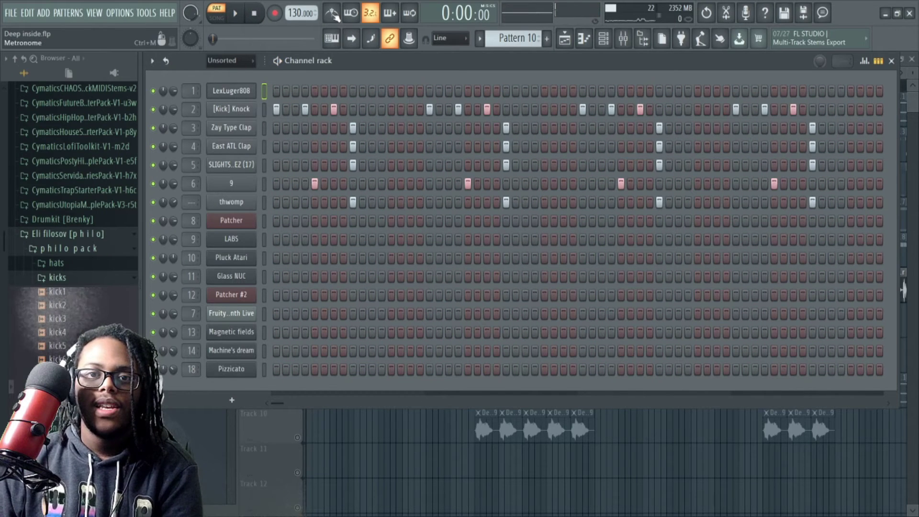
Step: Play Pattern 10 with the metronome on, stop playback and turn the metronome off
{"action": "left_click", "coordinate": [236, 15]}
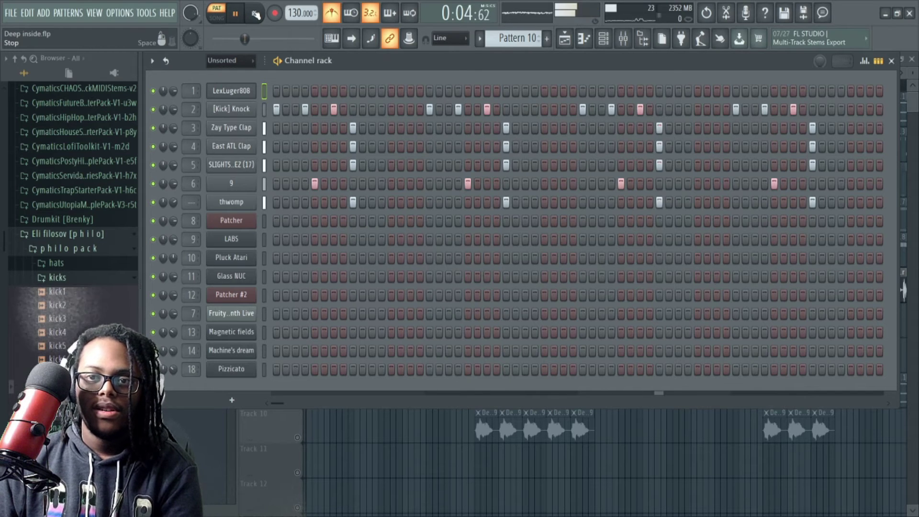
{"action": "left_click", "coordinate": [256, 15]}
{"action": "left_click", "coordinate": [332, 13]}
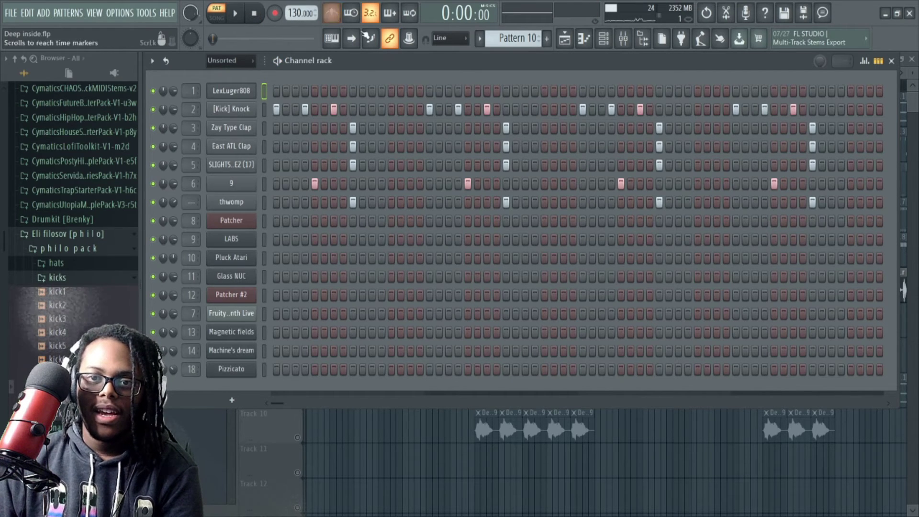
Step: Return to the playlist and unmute all tracks
{"action": "left_click", "coordinate": [565, 38]}
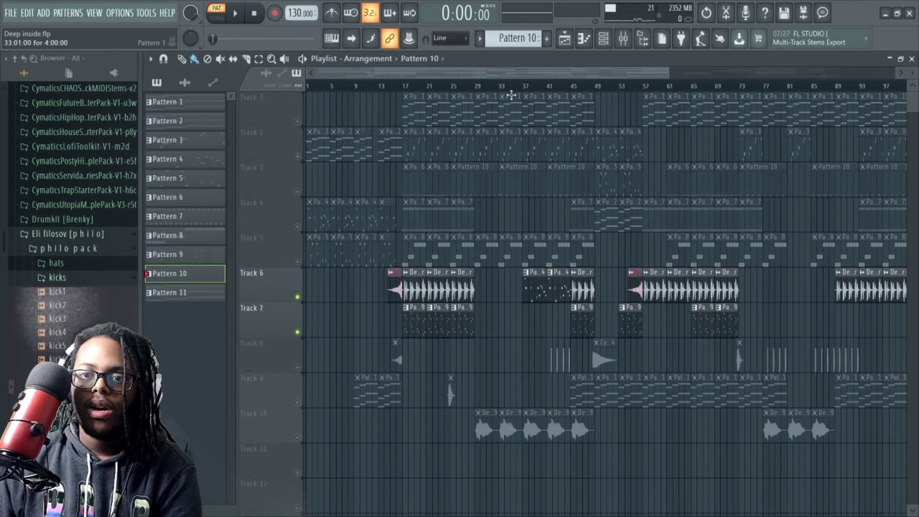
{"action": "right_click", "coordinate": [297, 121]}
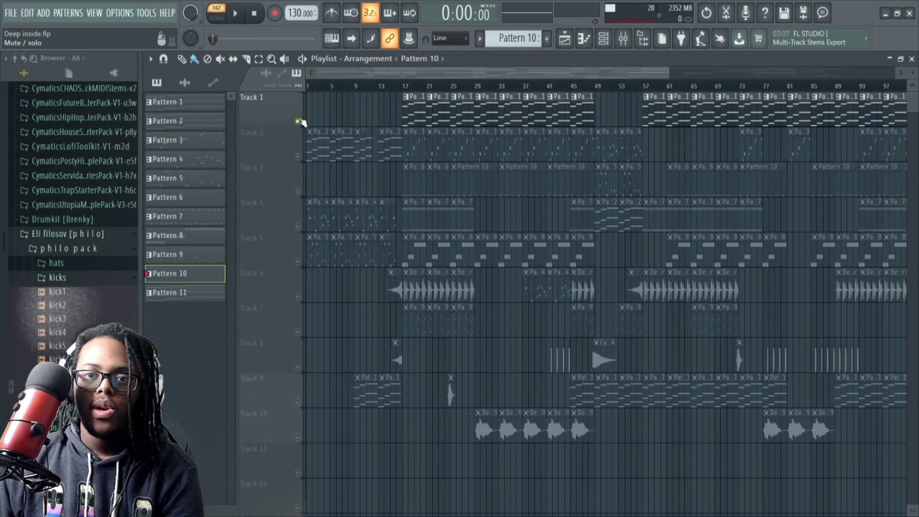
{"action": "right_click", "coordinate": [297, 121]}
{"action": "scroll", "coordinate": [405, 88], "scroll_direction": "down", "scroll_amount": 3}
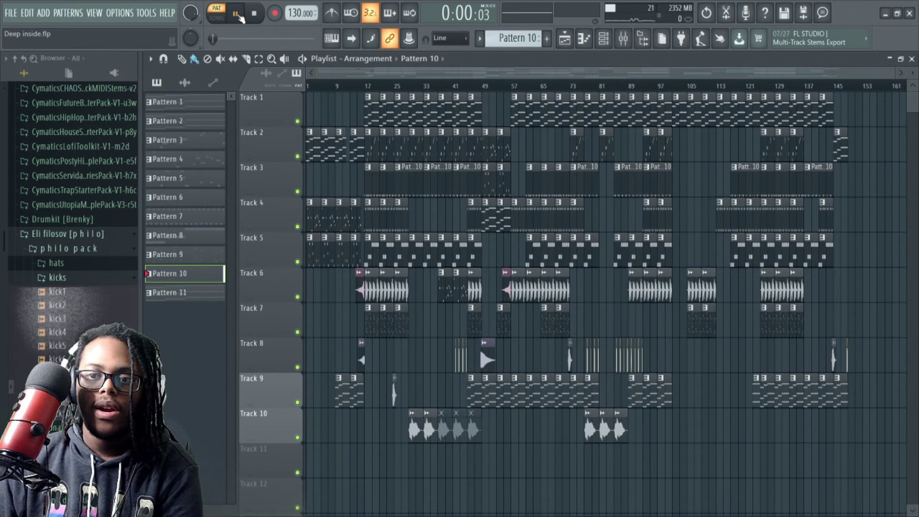
Step: Play the full arrangement from the start in song mode and pause playback around bar 24
{"action": "left_click", "coordinate": [217, 18]}
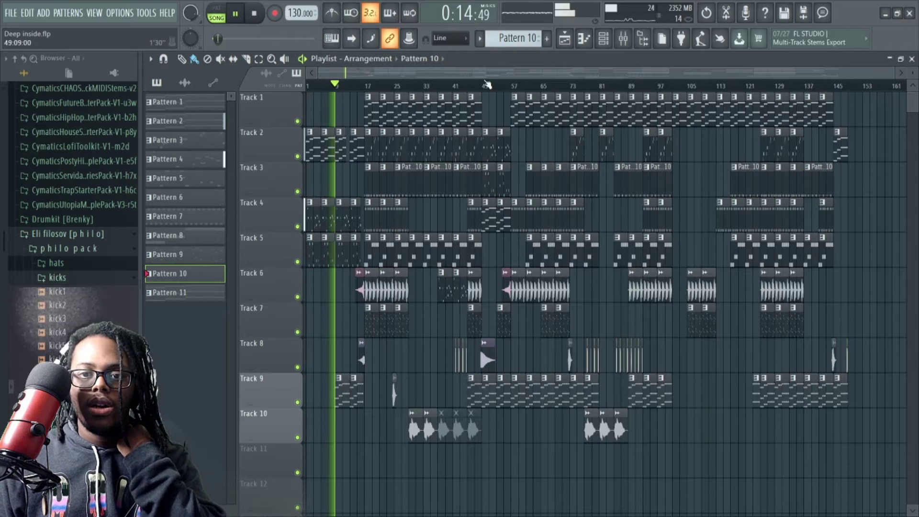
{"action": "scroll", "coordinate": [488, 90], "scroll_direction": "up", "scroll_amount": 1}
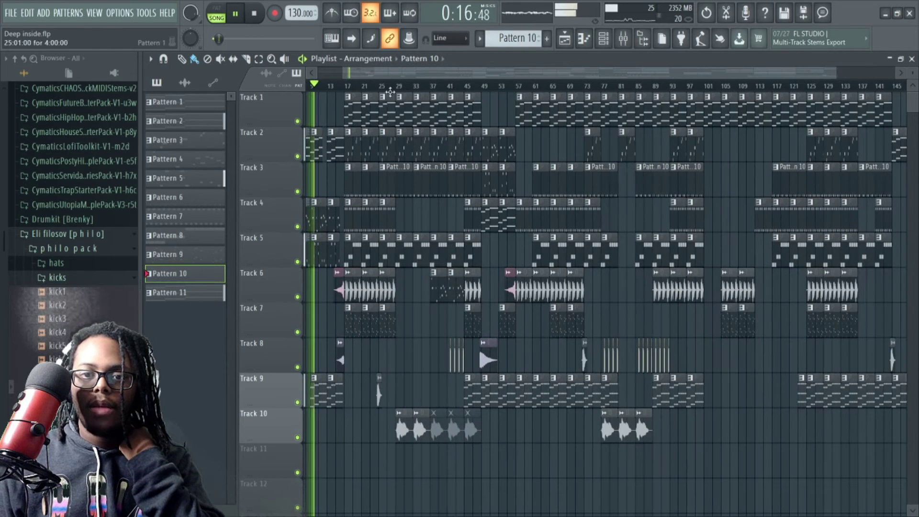
{"action": "scroll", "coordinate": [387, 88], "scroll_direction": "up", "scroll_amount": 2}
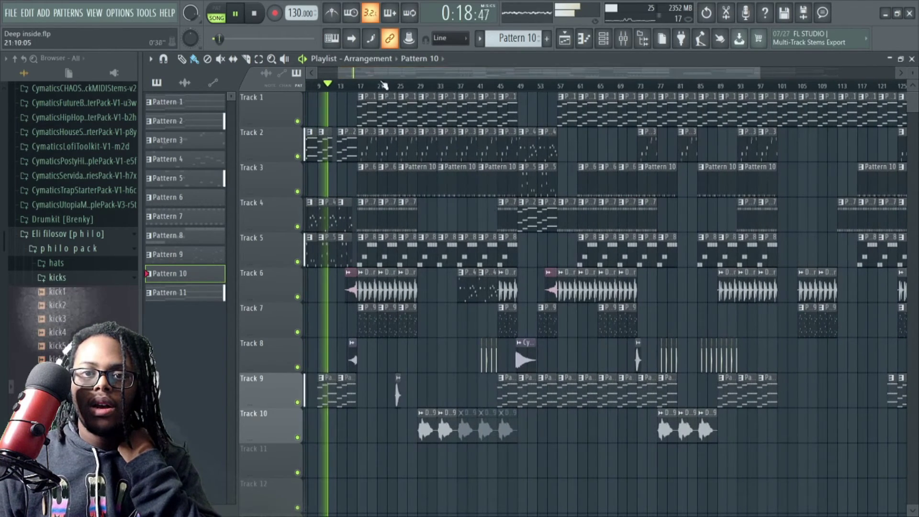
{"action": "scroll", "coordinate": [381, 86], "scroll_direction": "up", "scroll_amount": 3}
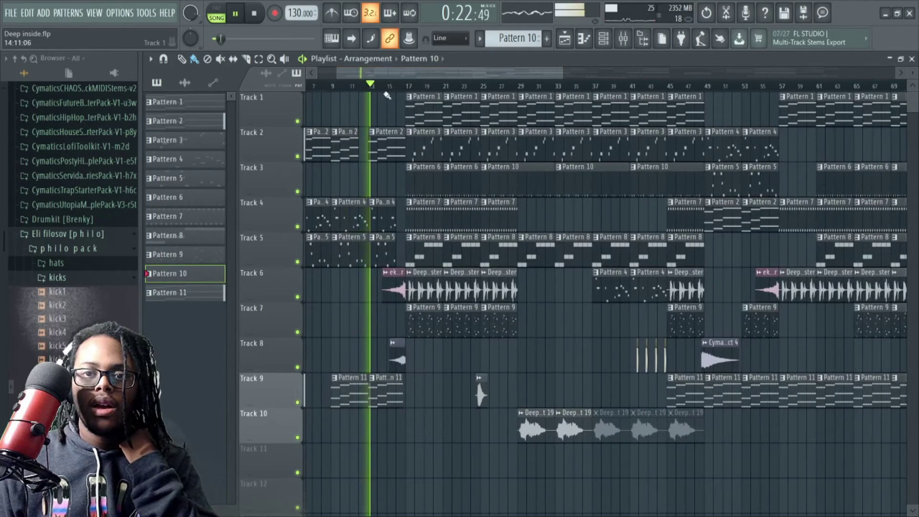
{"action": "scroll", "coordinate": [410, 91], "scroll_direction": "up", "scroll_amount": 1}
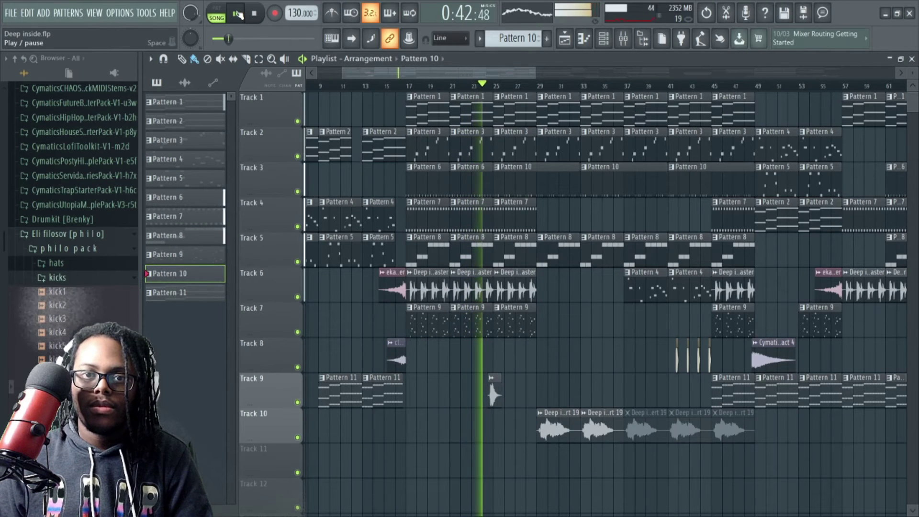
{"action": "left_click", "coordinate": [238, 14]}
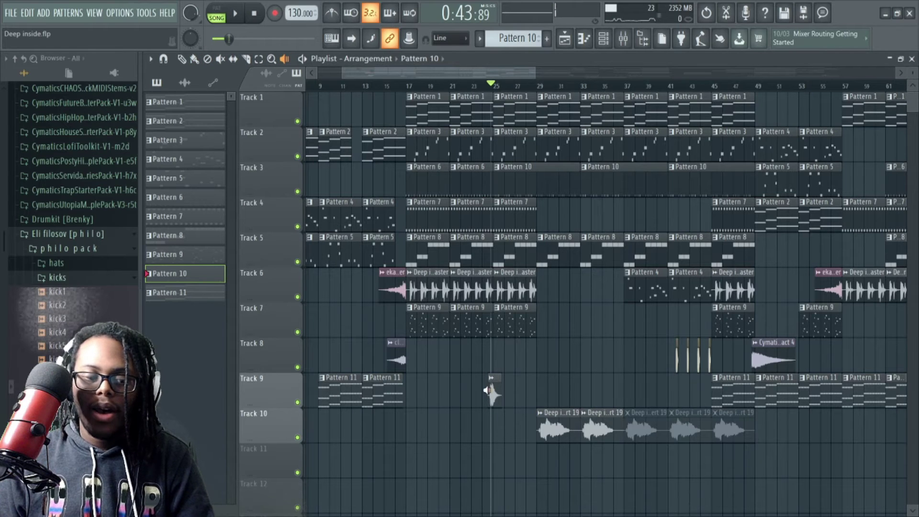
Step: Listen separately to the Track 9 audio clip near bar 24 and the Pattern 10 and Pattern 7 clips at bar 25
{"action": "key", "text": "space"}
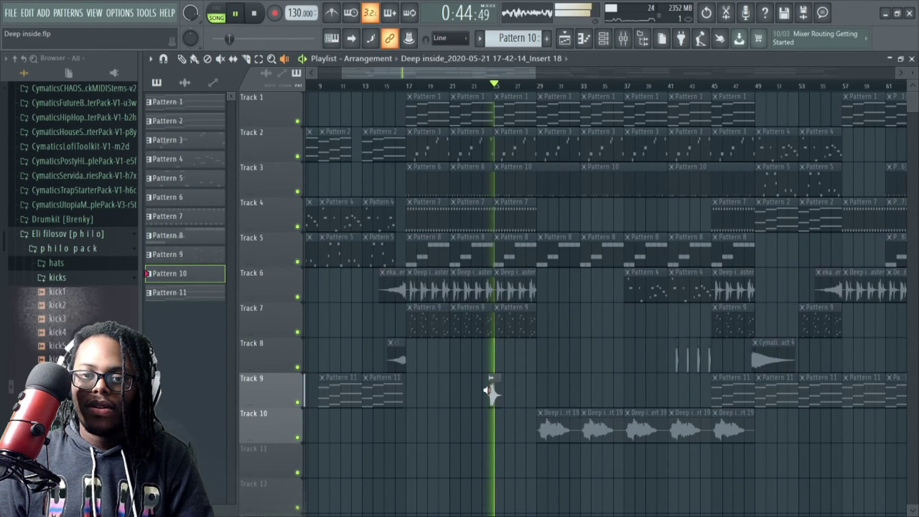
{"action": "key", "text": "space"}
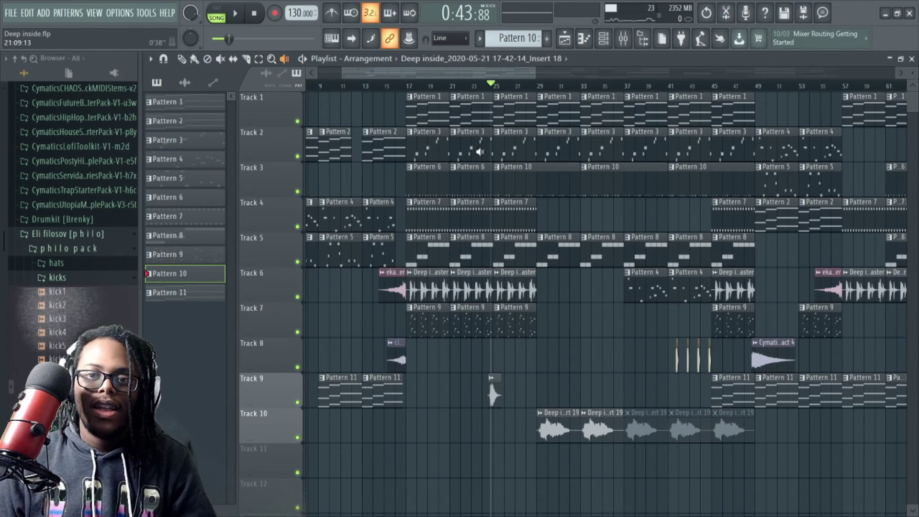
{"action": "left_click", "coordinate": [496, 188]}
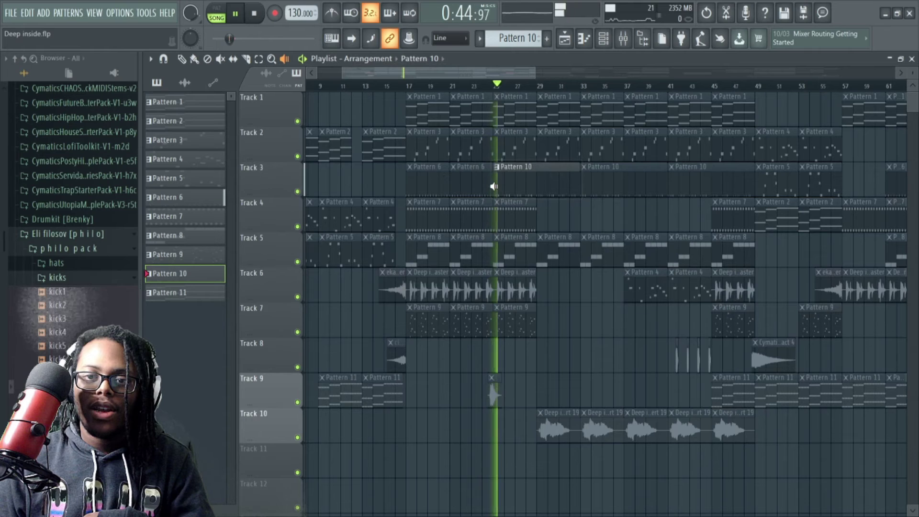
{"action": "left_click", "coordinate": [500, 225]}
{"action": "key", "text": "space"}
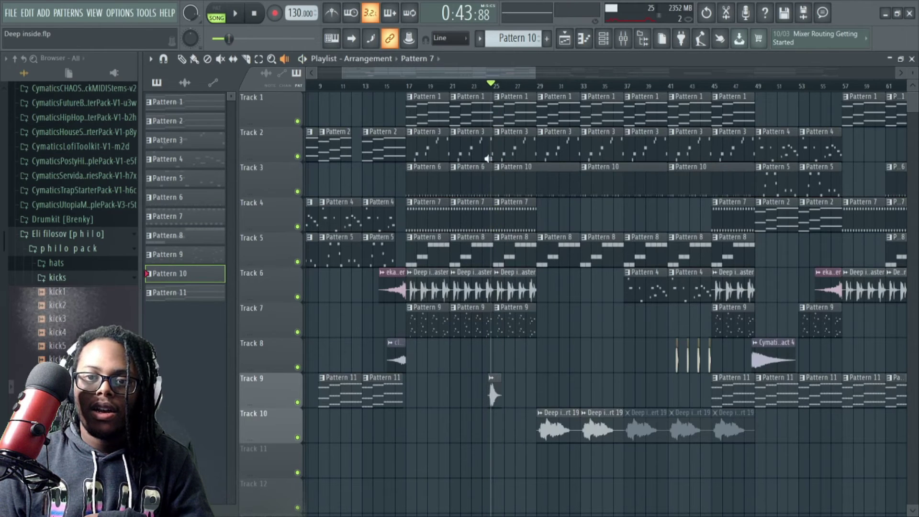
Step: Play all tracks from about bar 24 to bar 29, pause, and listen to the first Track 10 audio clip on its own
{"action": "left_click", "coordinate": [233, 14]}
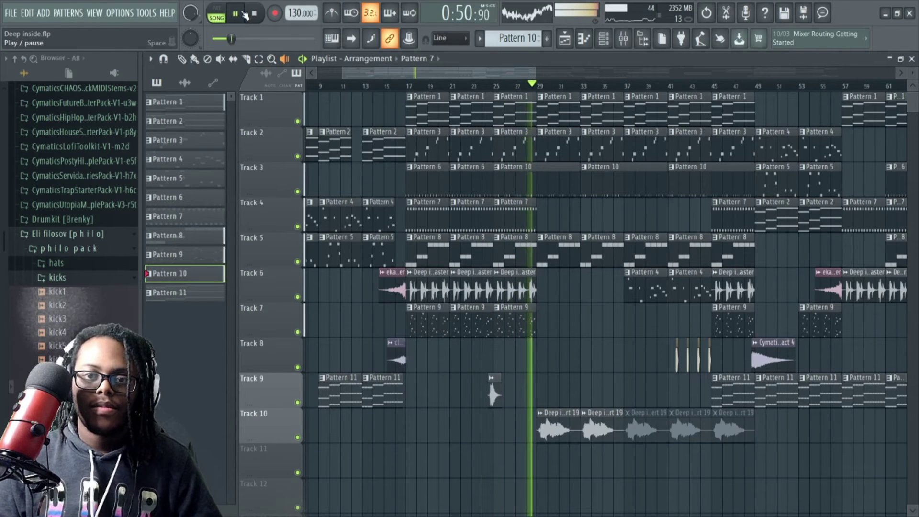
{"action": "left_click", "coordinate": [242, 15]}
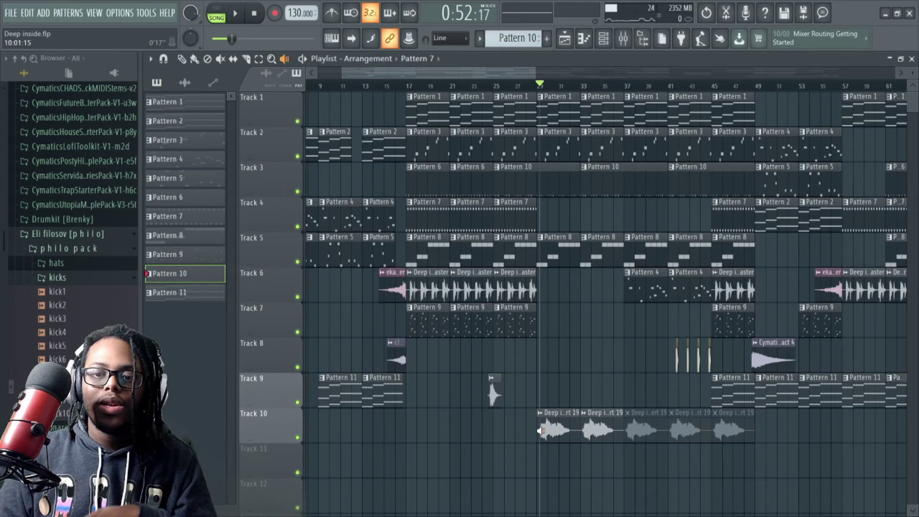
{"action": "key", "text": "space"}
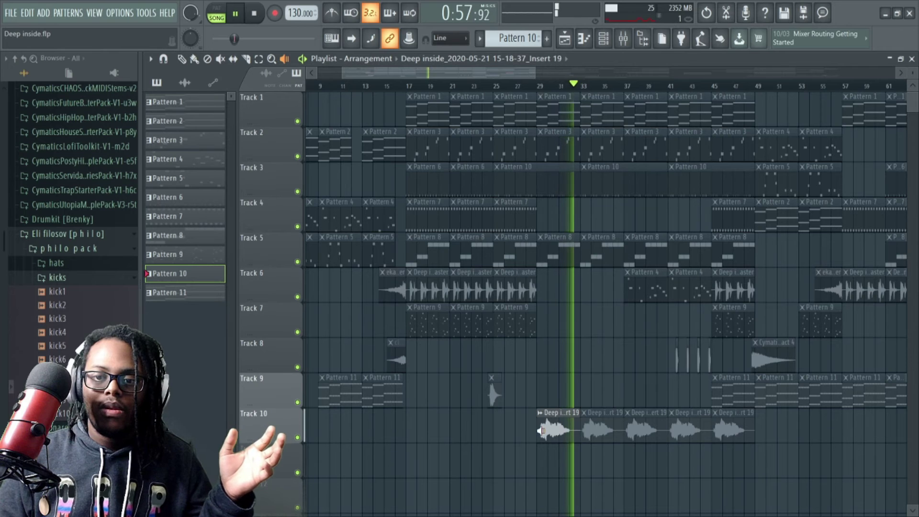
{"action": "key", "text": "space"}
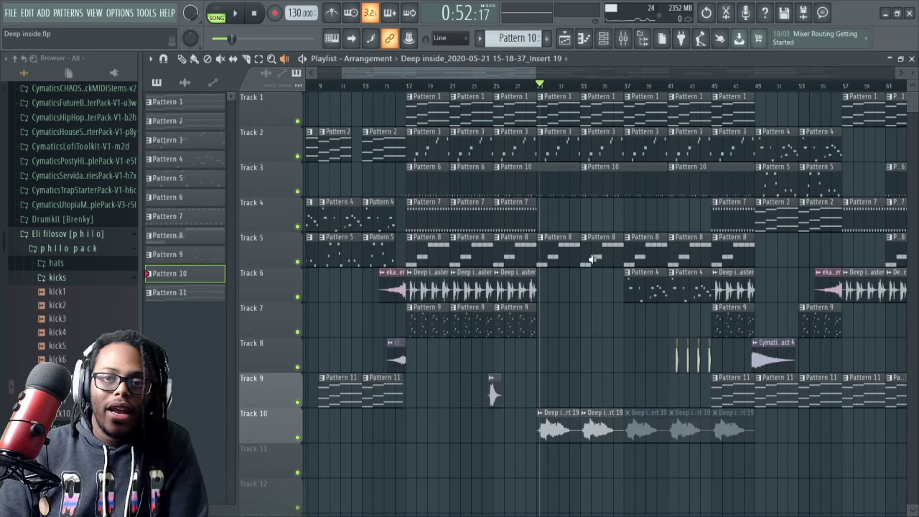
Step: Move the playhead to the end of bar 28 and play the full arrangement onward through the second half
{"action": "left_click", "coordinate": [538, 91]}
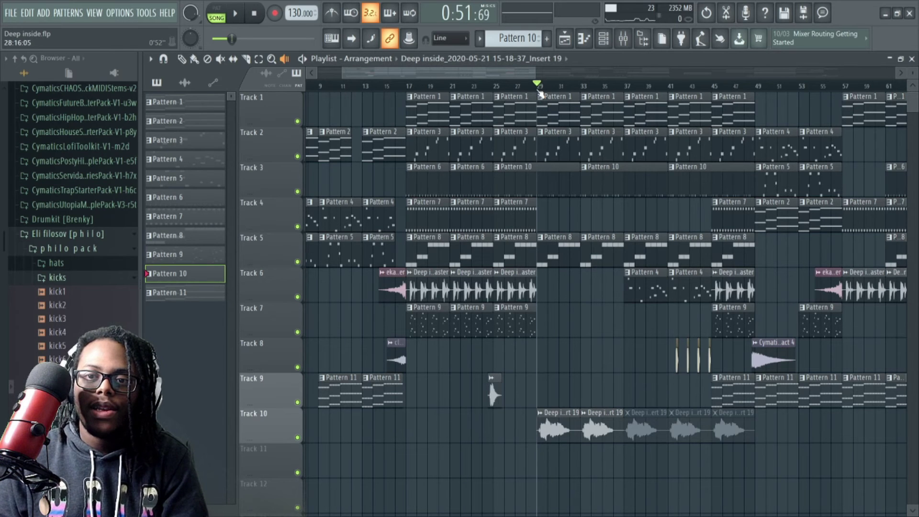
{"action": "left_click", "coordinate": [237, 15]}
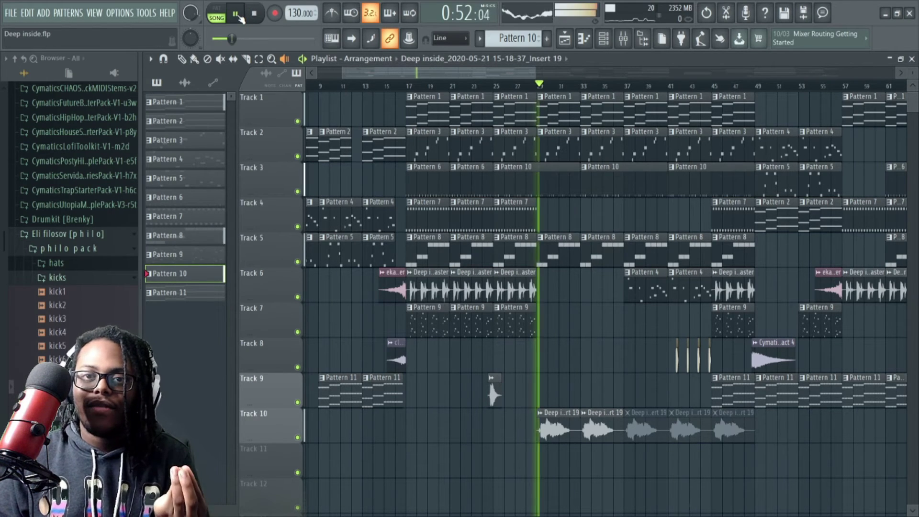
{"action": "scroll", "coordinate": [533, 88], "scroll_direction": "down", "scroll_amount": 5}
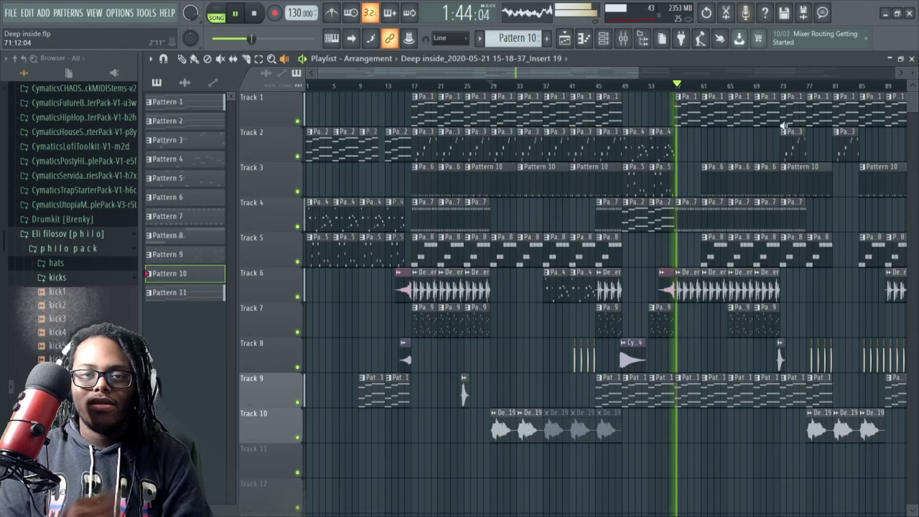
{"action": "scroll", "coordinate": [709, 92], "scroll_direction": "down", "scroll_amount": 5}
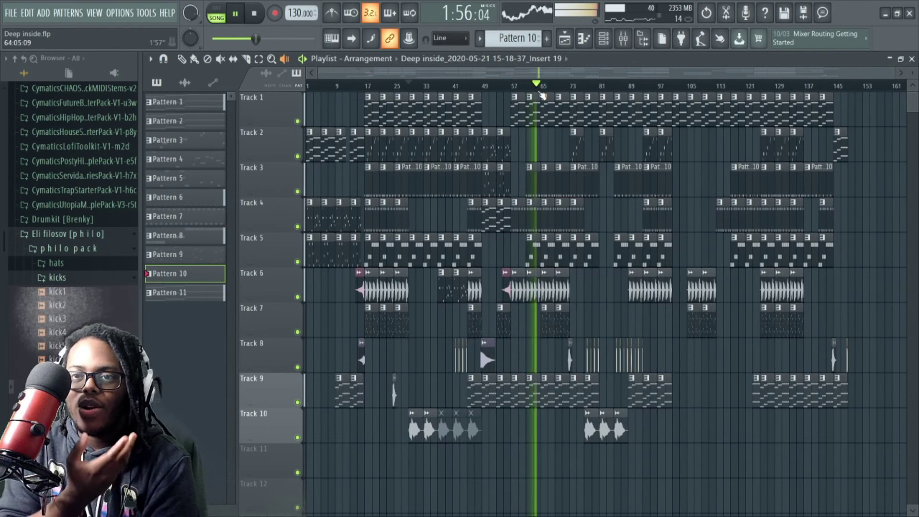
Step: Check the levels of all instrument tracks in the mixer during playback and close the mixer
{"action": "left_click", "coordinate": [624, 38]}
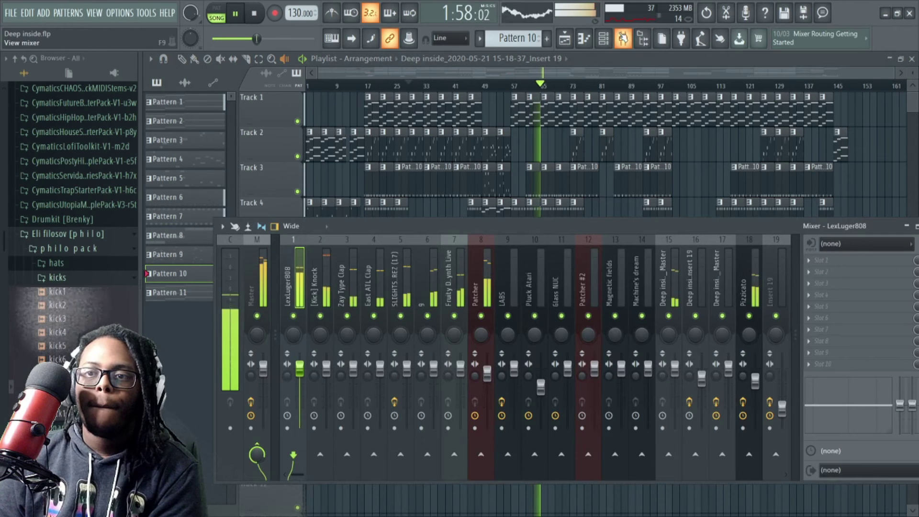
{"action": "mouse_move", "coordinate": [293, 474]}
{"action": "left_mouse_down"}
{"action": "mouse_move", "coordinate": [359, 486]}
{"action": "mouse_move", "coordinate": [308, 478]}
{"action": "left_mouse_up"}
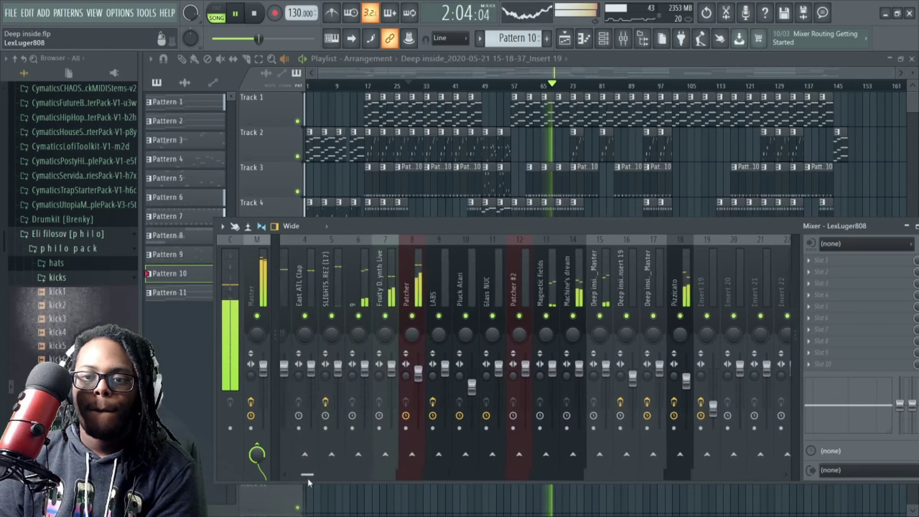
{"action": "left_click", "coordinate": [610, 60]}
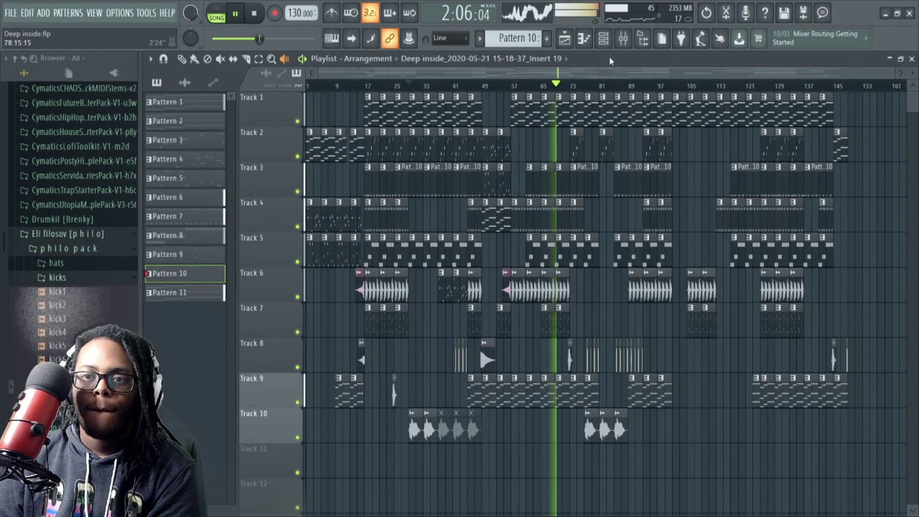
Step: Follow the playing arrangement in the playlist from about bar 69 to bar 80
{"action": "scroll", "coordinate": [570, 86], "scroll_direction": "up", "scroll_amount": 2}
{"action": "scroll", "coordinate": [572, 87], "scroll_direction": "up", "scroll_amount": 2}
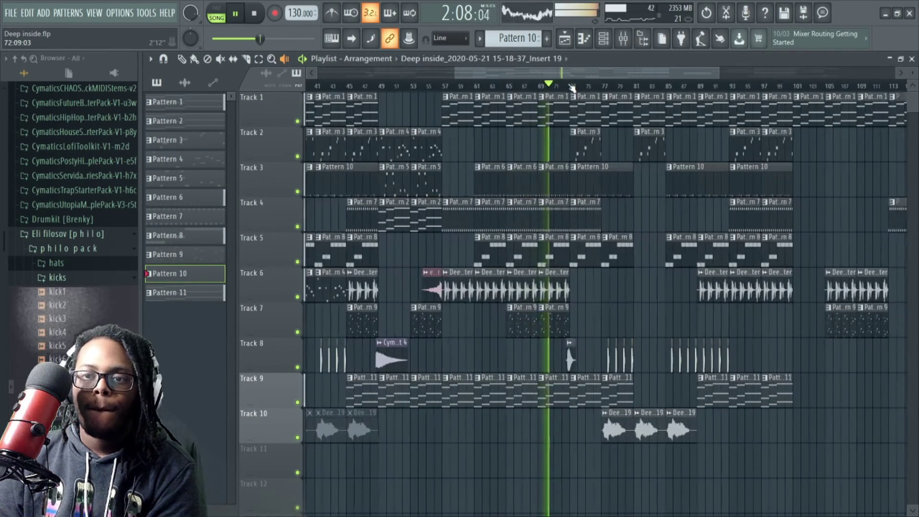
{"action": "scroll", "coordinate": [572, 88], "scroll_direction": "down", "scroll_amount": 1}
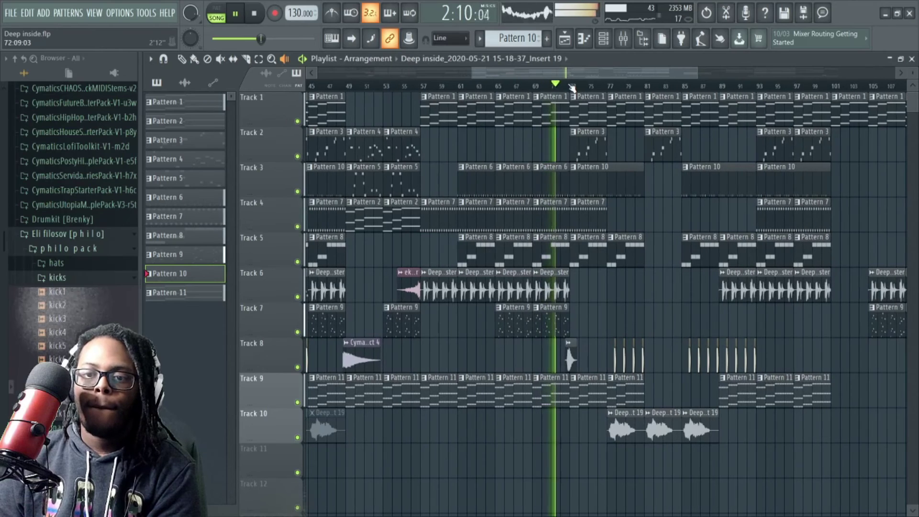
{"action": "scroll", "coordinate": [572, 88], "scroll_direction": "up", "scroll_amount": 1}
{"action": "scroll", "coordinate": [572, 88], "scroll_direction": "down", "scroll_amount": 1}
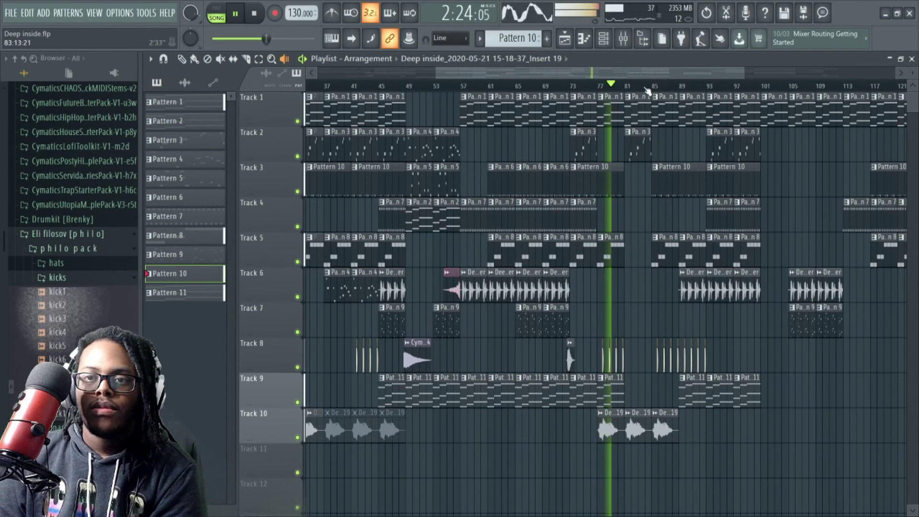
{"action": "scroll", "coordinate": [644, 91], "scroll_direction": "down", "scroll_amount": 3}
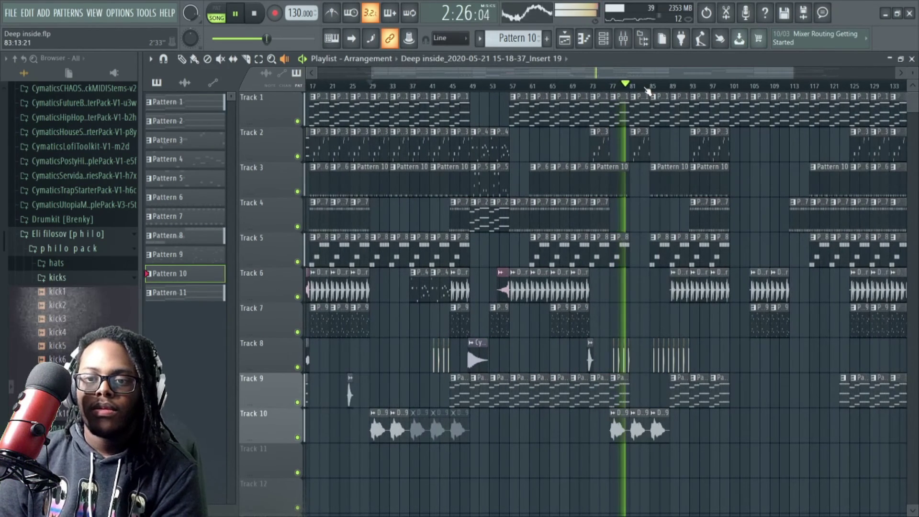
Step: Follow the playing arrangement in the playlist from about bar 80 to bar 103
{"action": "scroll", "coordinate": [647, 91], "scroll_direction": "down", "scroll_amount": 1}
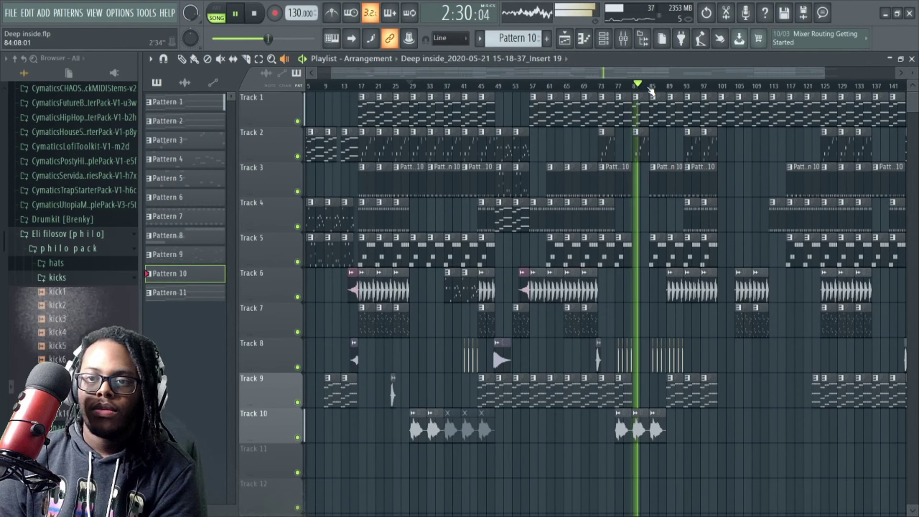
{"action": "scroll", "coordinate": [651, 91], "scroll_direction": "down", "scroll_amount": 1}
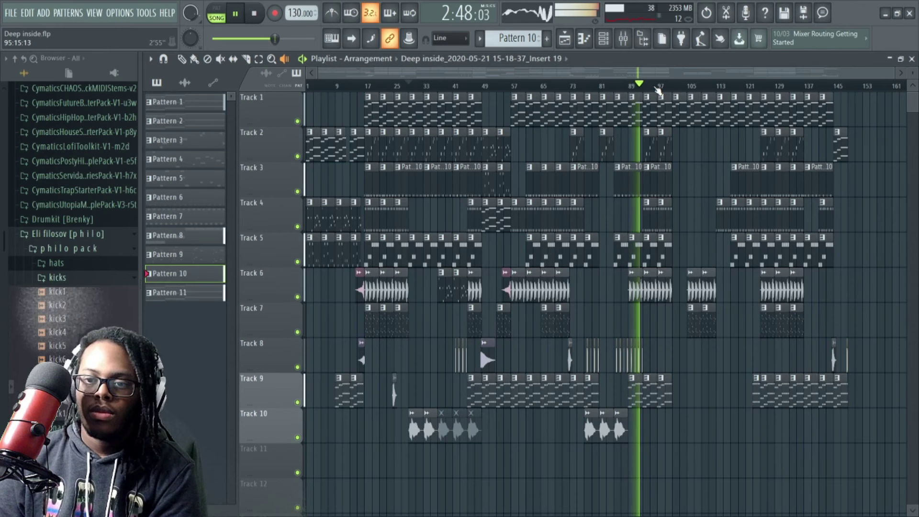
{"action": "scroll", "coordinate": [658, 91], "scroll_direction": "up", "scroll_amount": 3}
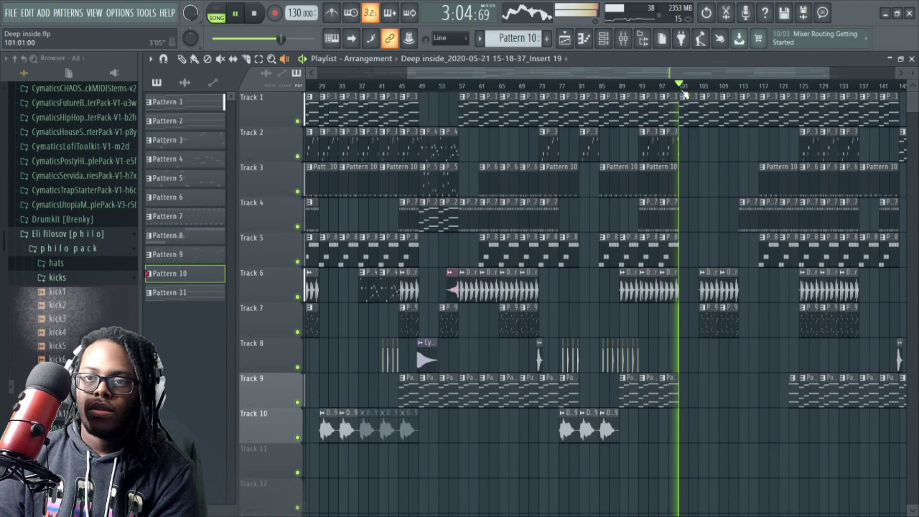
{"action": "scroll", "coordinate": [698, 92], "scroll_direction": "down", "scroll_amount": 3}
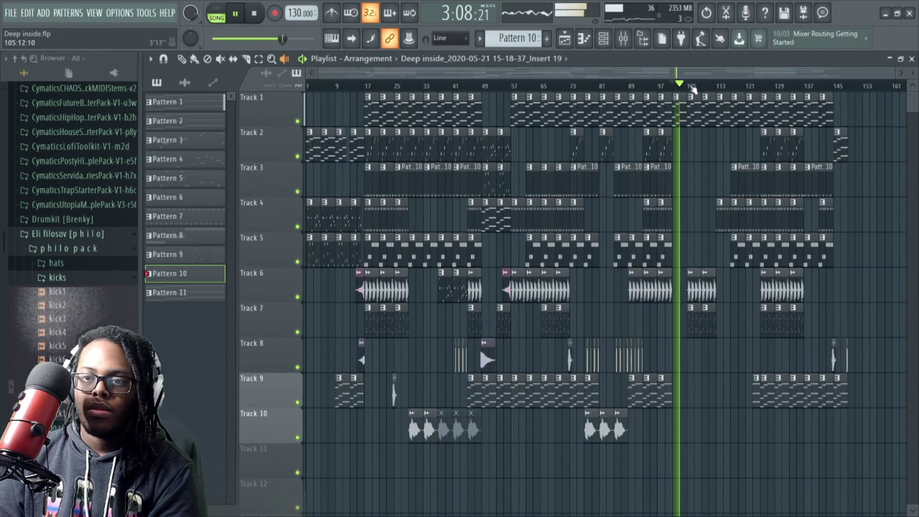
Step: Jump ahead during playback and listen to the arrangement from about bars 105, 113 and 117 in turn
{"action": "left_click", "coordinate": [687, 87]}
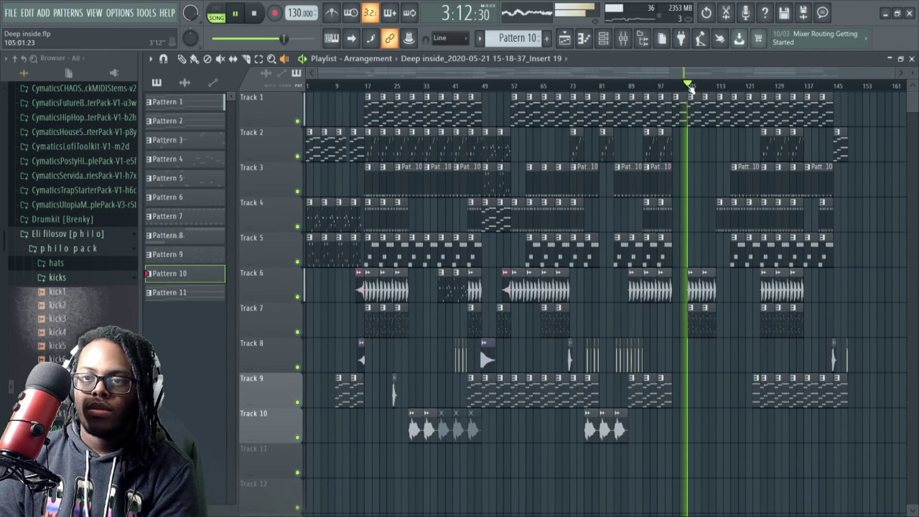
{"action": "left_click", "coordinate": [717, 88]}
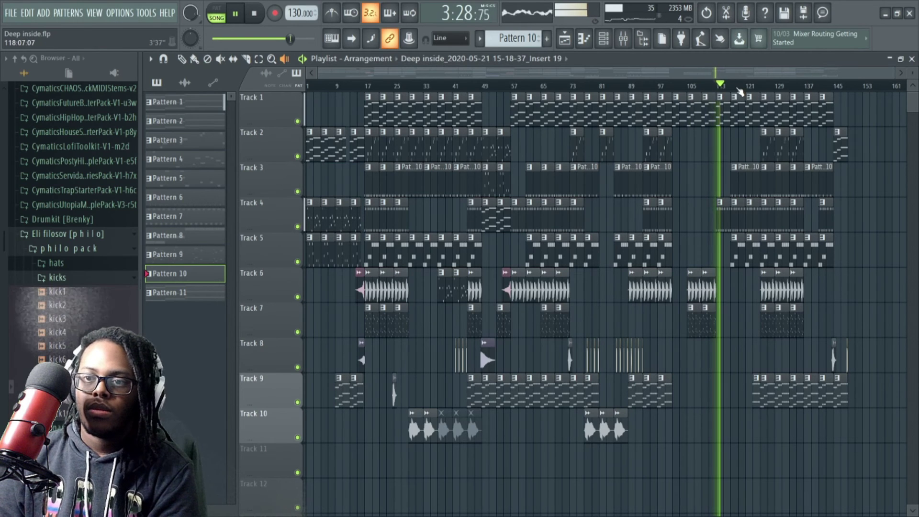
{"action": "left_click", "coordinate": [732, 87]}
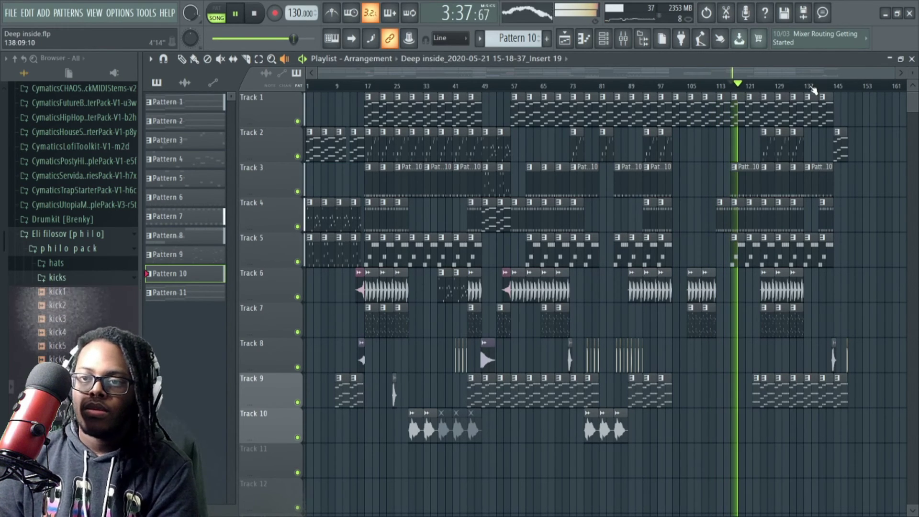
Step: Pause playback and return the playhead to the very start of the song
{"action": "left_click", "coordinate": [236, 16]}
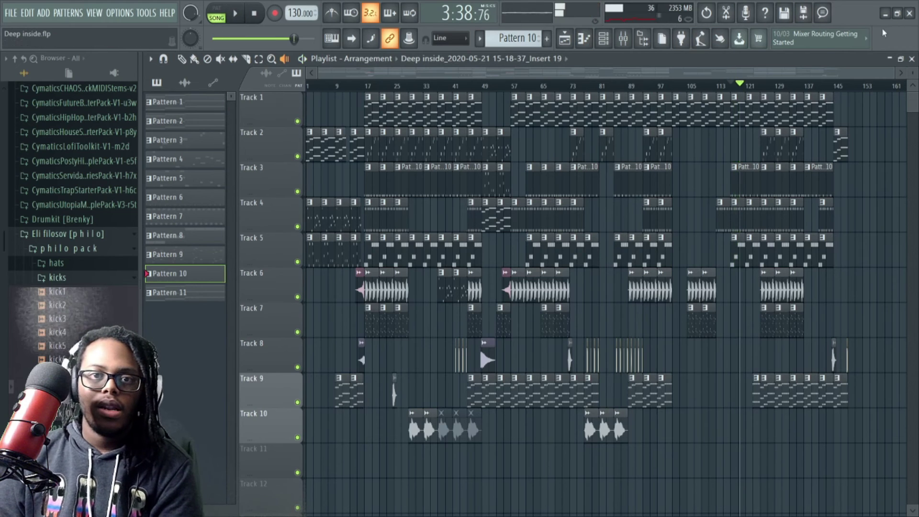
{"action": "left_click", "coordinate": [318, 86]}
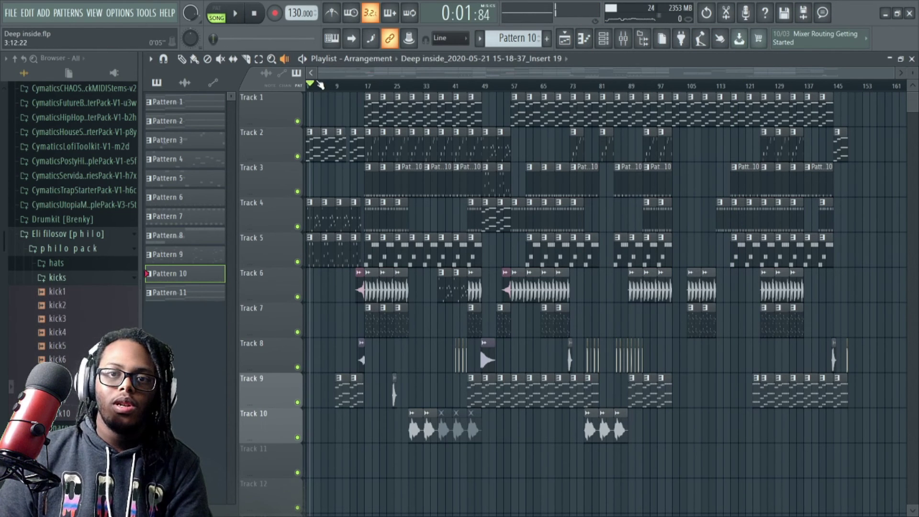
{"action": "left_click", "coordinate": [309, 86]}
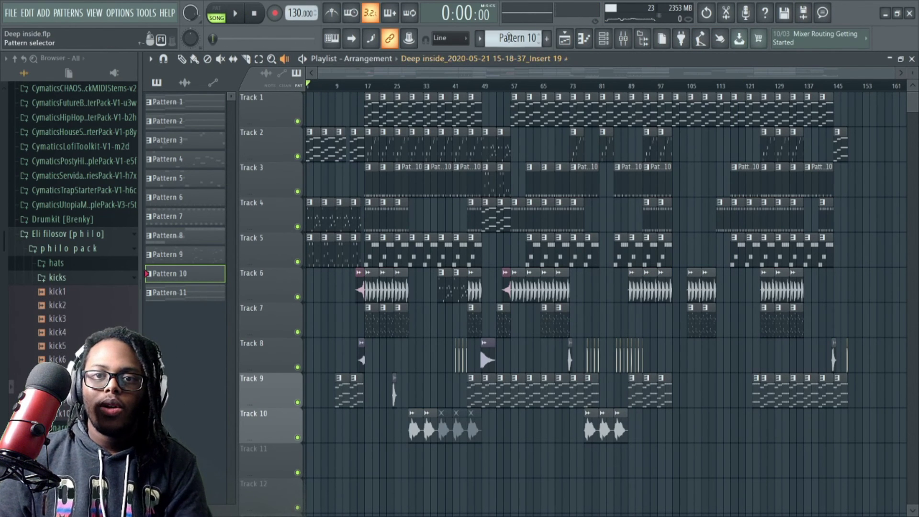
Step: Select Pattern 1 and open its Patcher instrument from the channel rack to examine the plugin routing map
{"action": "scroll", "coordinate": [509, 37], "scroll_direction": "up", "scroll_amount": 8}
{"action": "scroll", "coordinate": [504, 37], "scroll_direction": "up", "scroll_amount": 1}
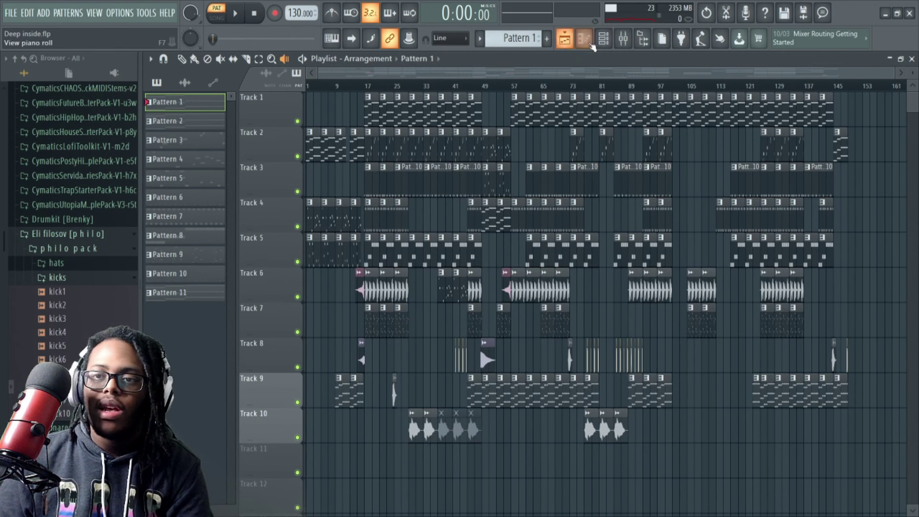
{"action": "left_click", "coordinate": [603, 38]}
{"action": "left_click", "coordinate": [237, 220]}
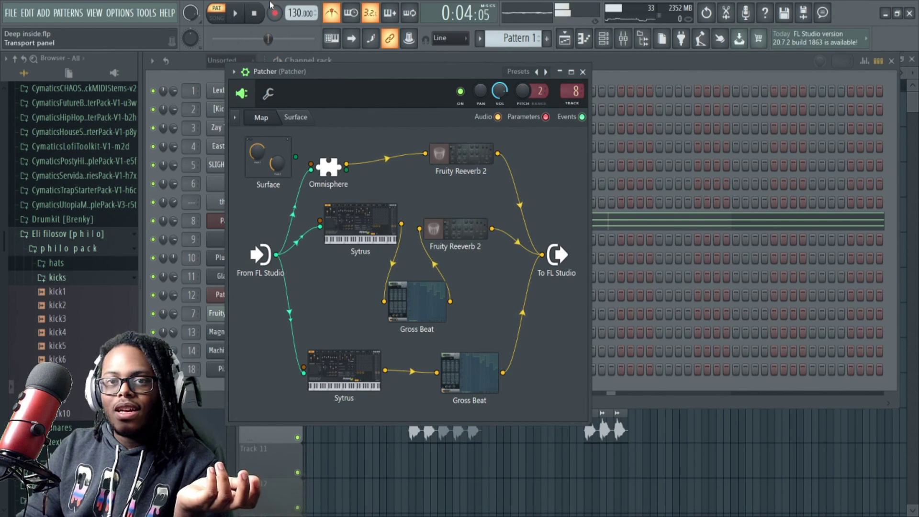
Step: Stop the pattern playback and return from the Patcher window to the playlist
{"action": "left_click", "coordinate": [255, 13]}
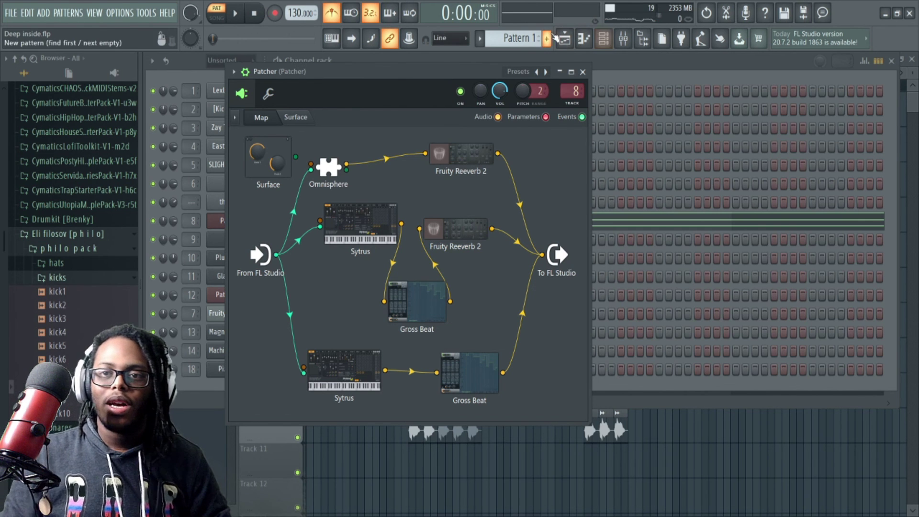
{"action": "left_click", "coordinate": [570, 39]}
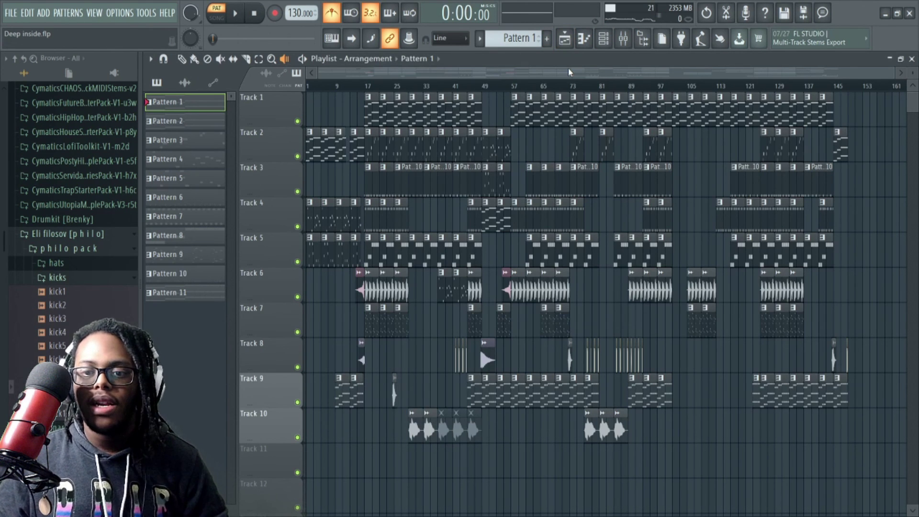